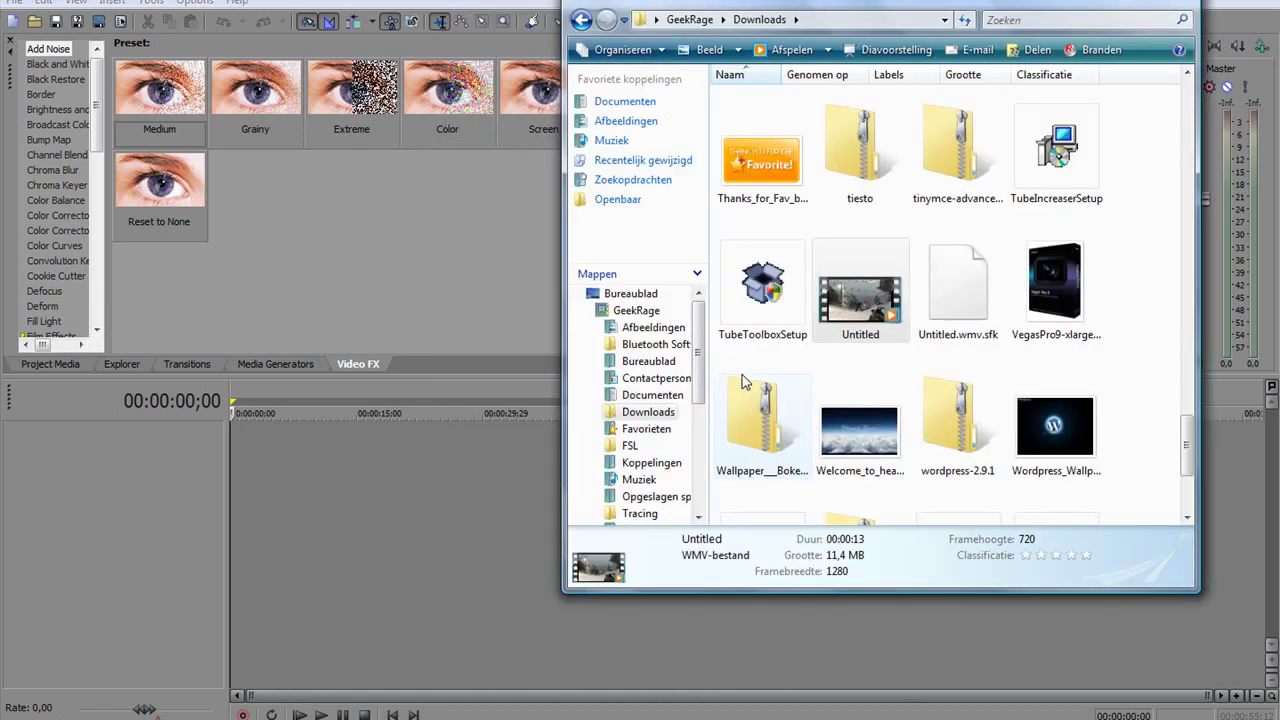
Step: Import Untitled.wmv from the Downloads folder into Project Media
{"action": "key", "text": "alt+Tab"}
{"action": "left_click_drag", "start_coordinate": [893, 287], "coordinate": [388, 455]}
{"action": "left_click", "coordinate": [57, 364]}
{"action": "key", "text": "alt+Tab"}
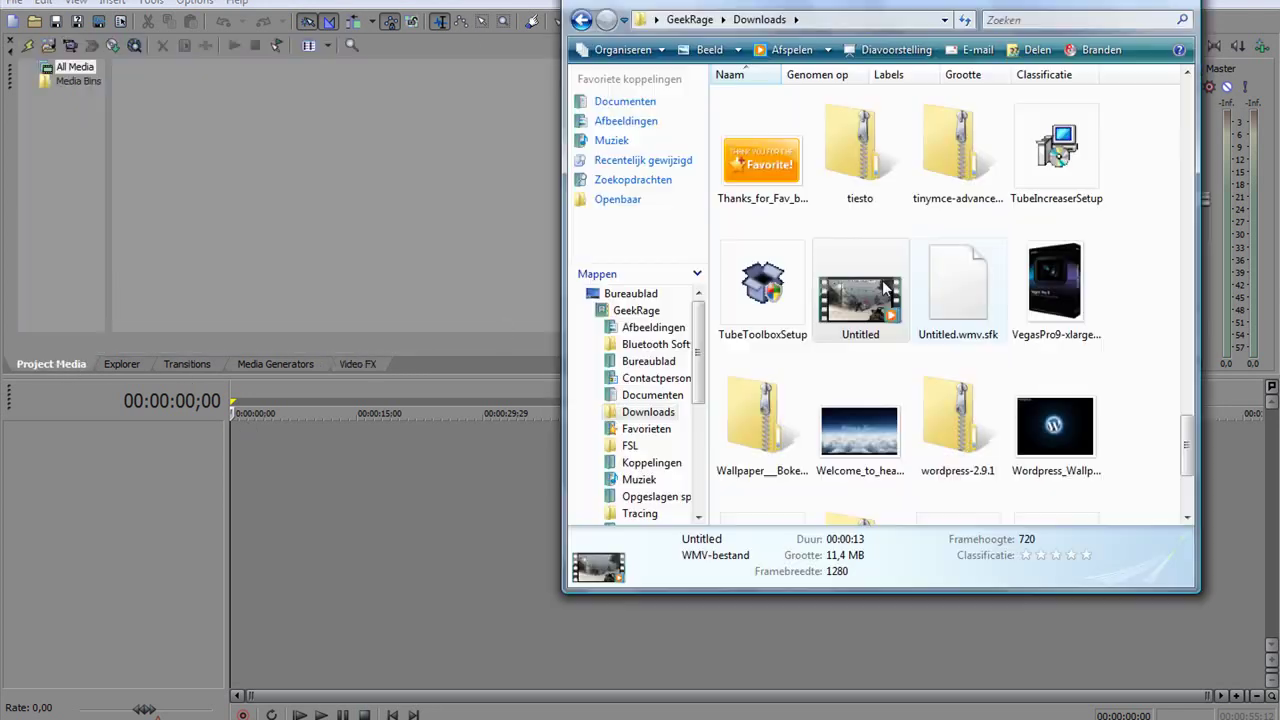
{"action": "left_click_drag", "start_coordinate": [812, 292], "coordinate": [273, 158]}
{"action": "left_click", "coordinate": [1192, 3]}
Step: Add three empty video tracks to the timeline
{"action": "right_click", "coordinate": [116, 461]}
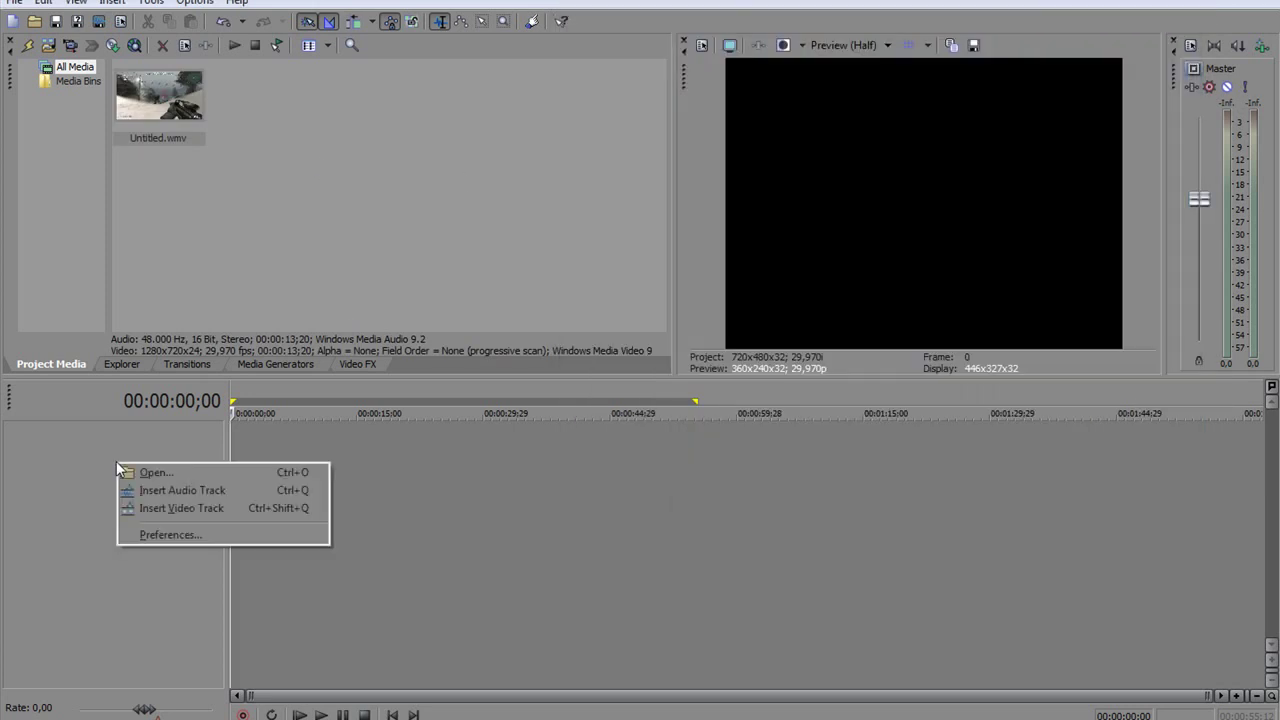
{"action": "left_click", "coordinate": [175, 511]}
{"action": "right_click", "coordinate": [65, 506]}
{"action": "left_click", "coordinate": [129, 548]}
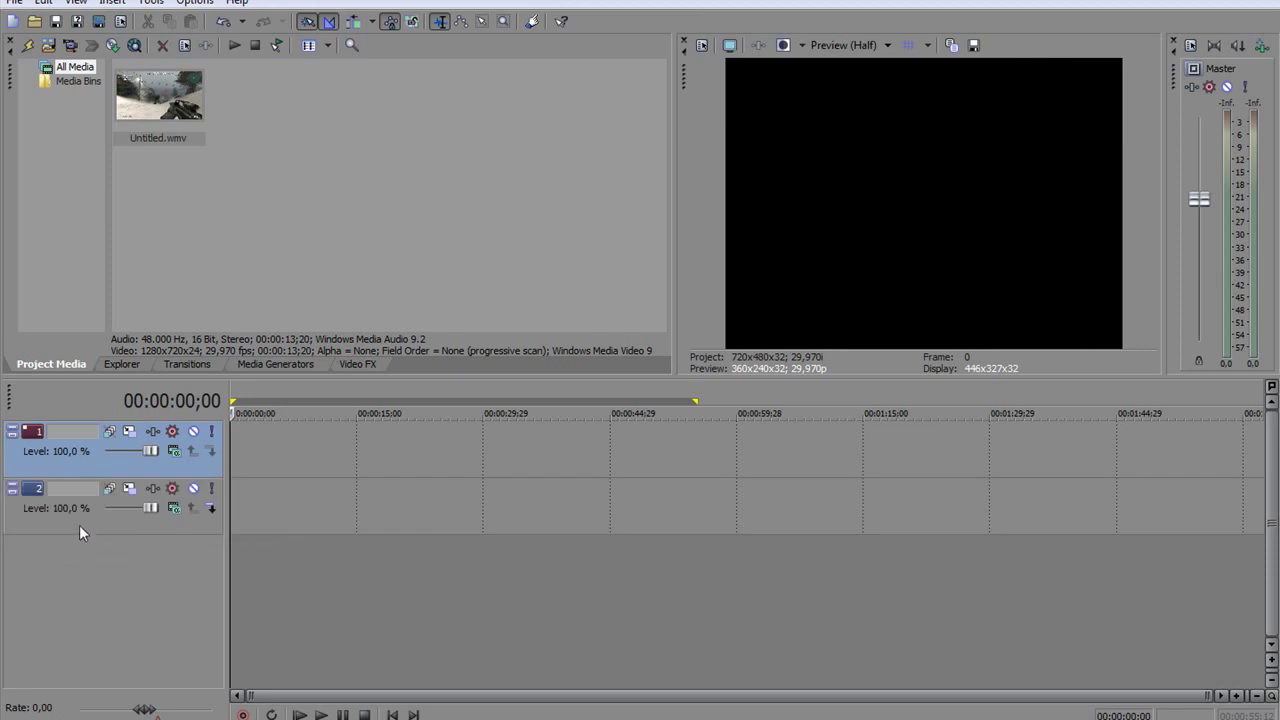
{"action": "right_click", "coordinate": [80, 548]}
{"action": "left_click", "coordinate": [133, 592]}
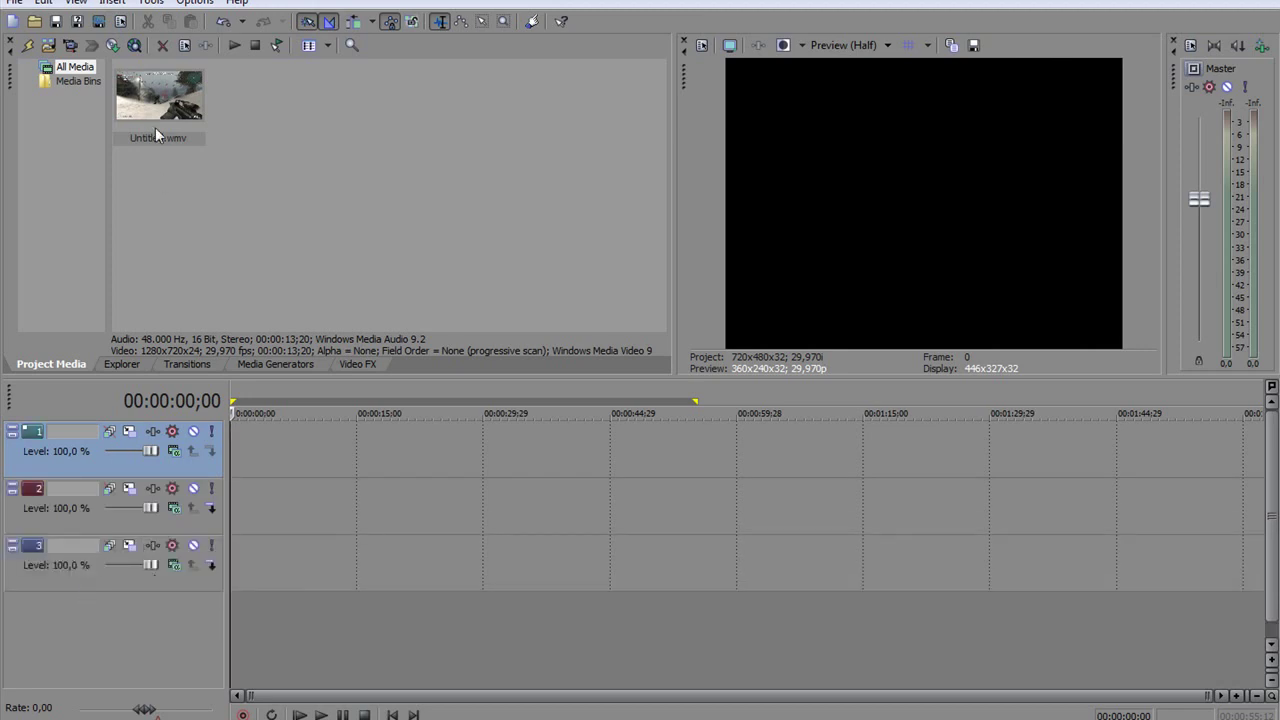
Step: Place Untitled.wmv on track 3 and give tracks 1 and 2 Dodge compositing
{"action": "left_click_drag", "start_coordinate": [155, 135], "coordinate": [242, 566]}
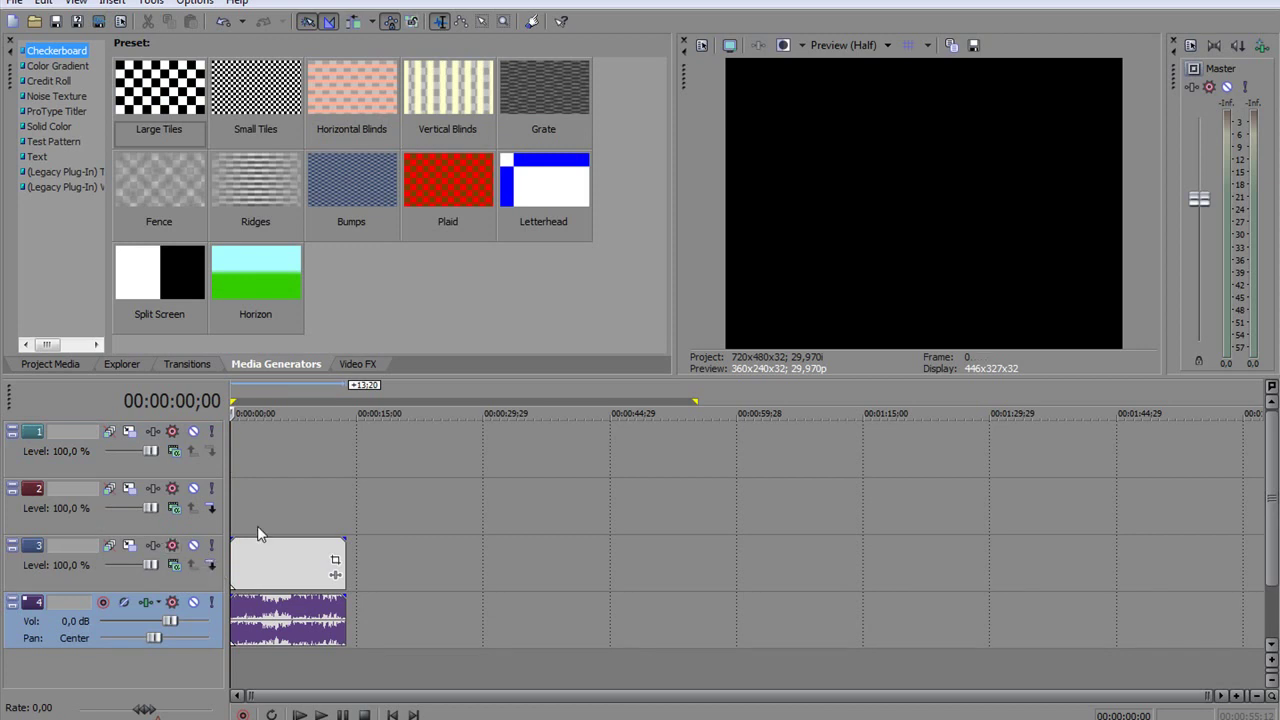
{"action": "left_click", "coordinate": [173, 511]}
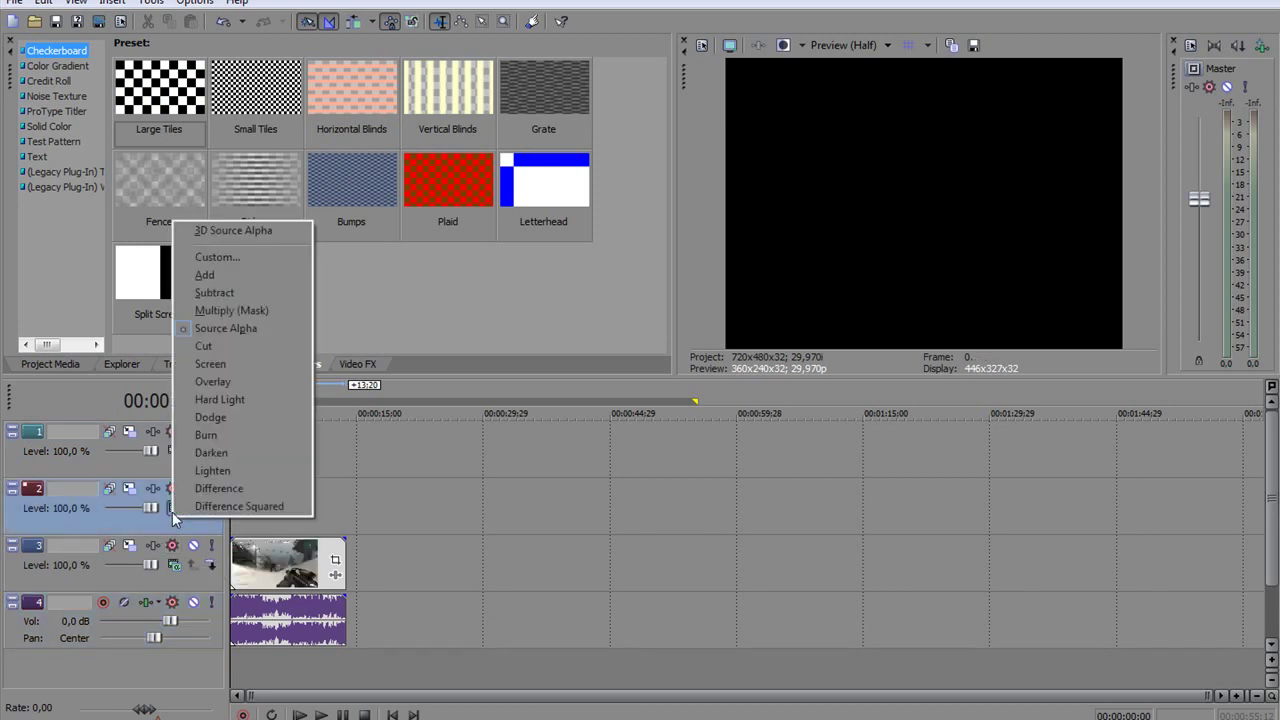
{"action": "left_click", "coordinate": [222, 420]}
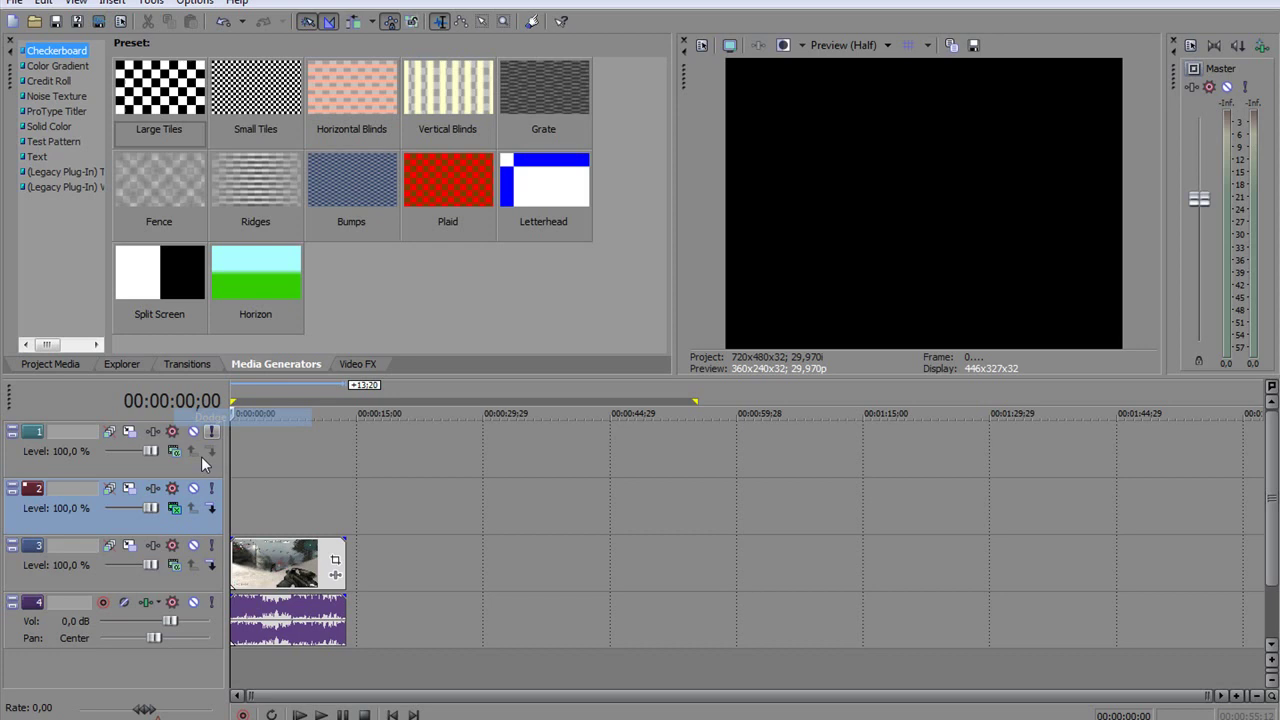
{"action": "left_click", "coordinate": [176, 453]}
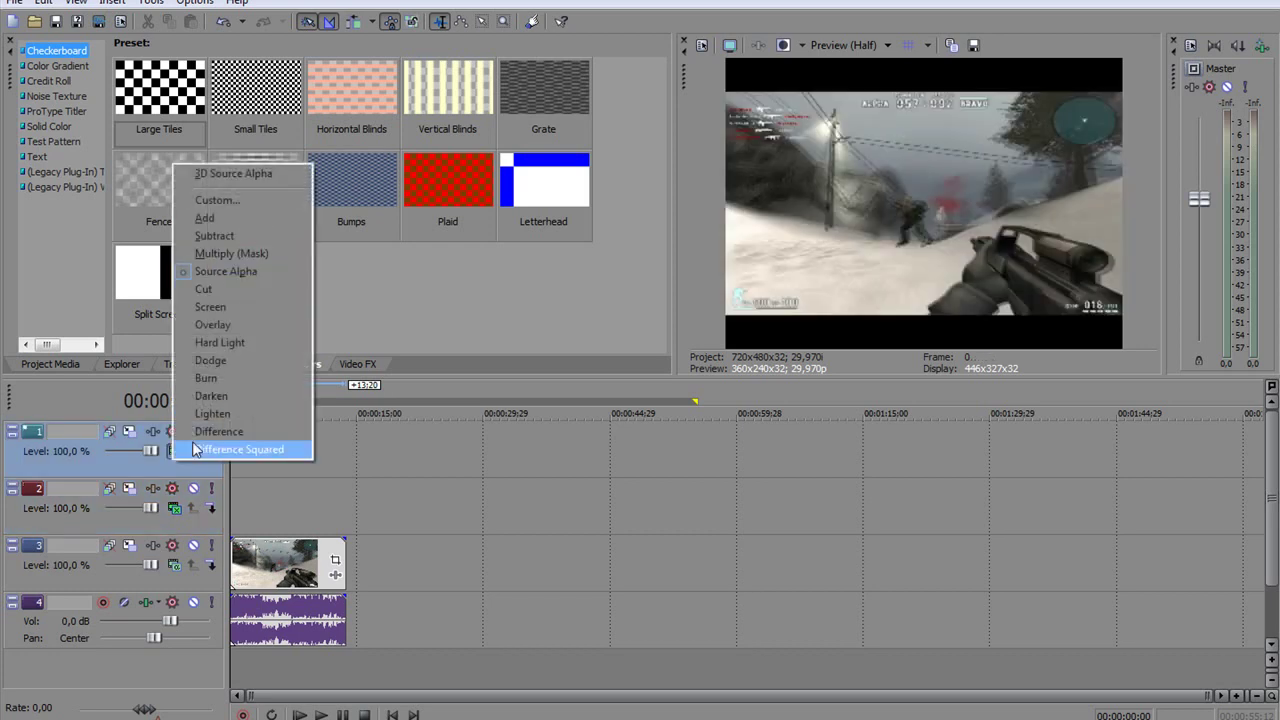
{"action": "left_click", "coordinate": [221, 367]}
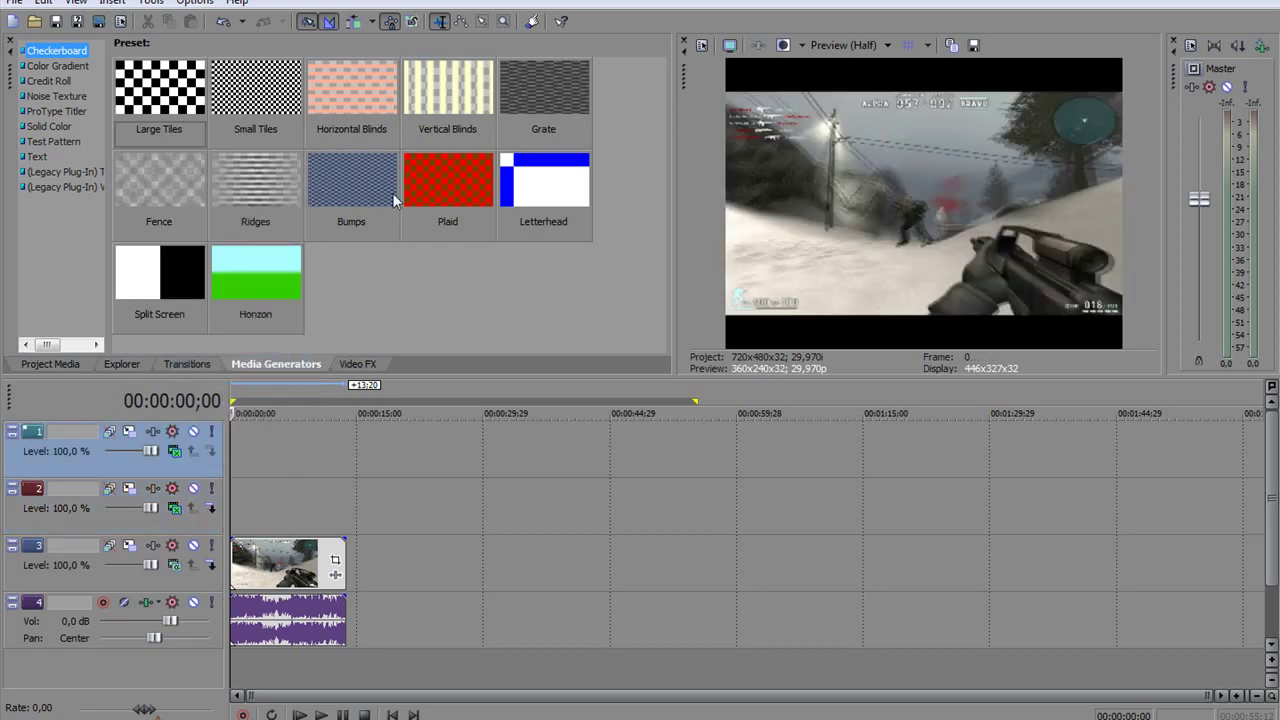
Step: Drop Noise Texture's Starry Sky preset on tracks 1 and 2, lengthening the track 1 clip
{"action": "left_click", "coordinate": [60, 96]}
{"action": "left_click_drag", "start_coordinate": [660, 192], "coordinate": [638, 323]}
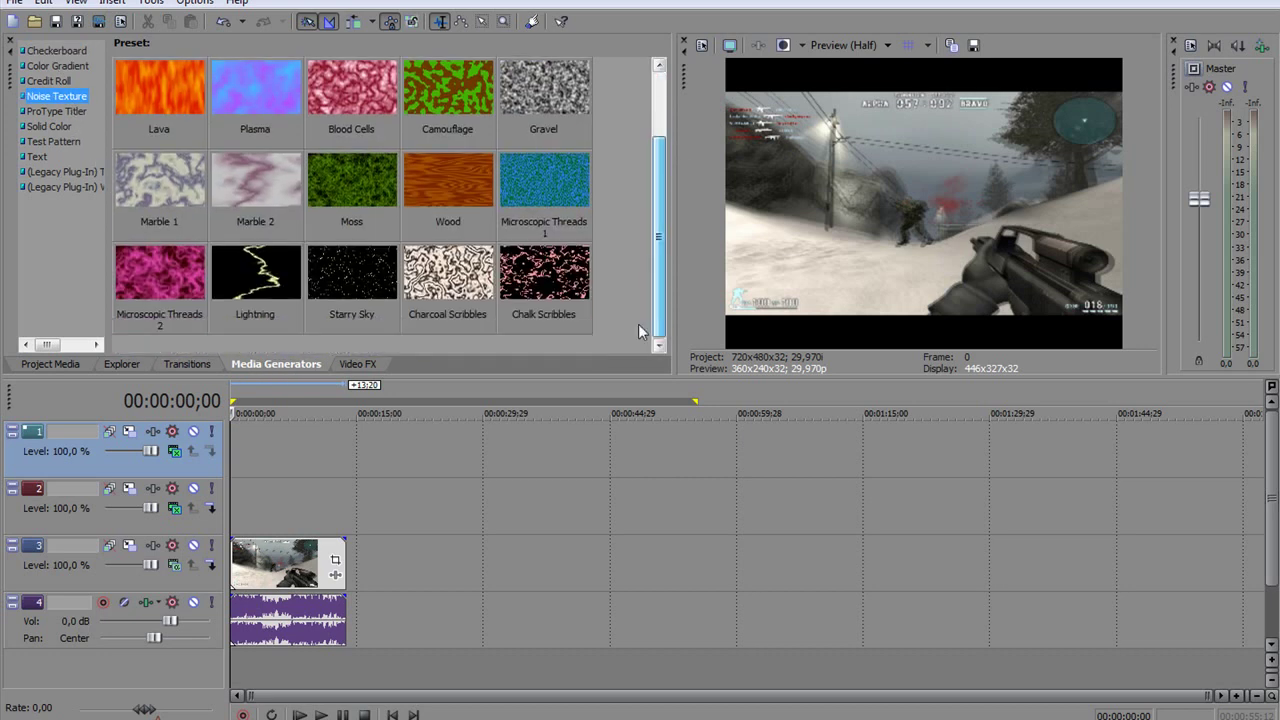
{"action": "left_click_drag", "start_coordinate": [362, 285], "coordinate": [237, 446]}
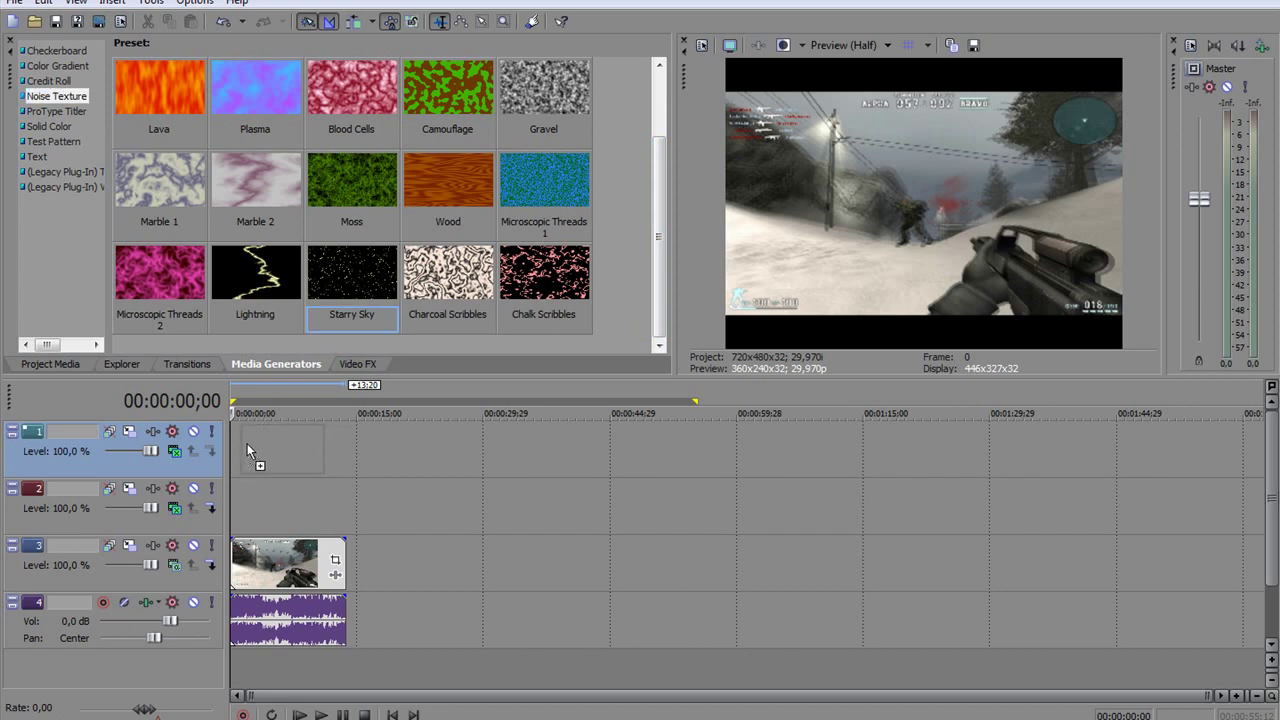
{"action": "left_click_drag", "start_coordinate": [315, 455], "coordinate": [316, 456]}
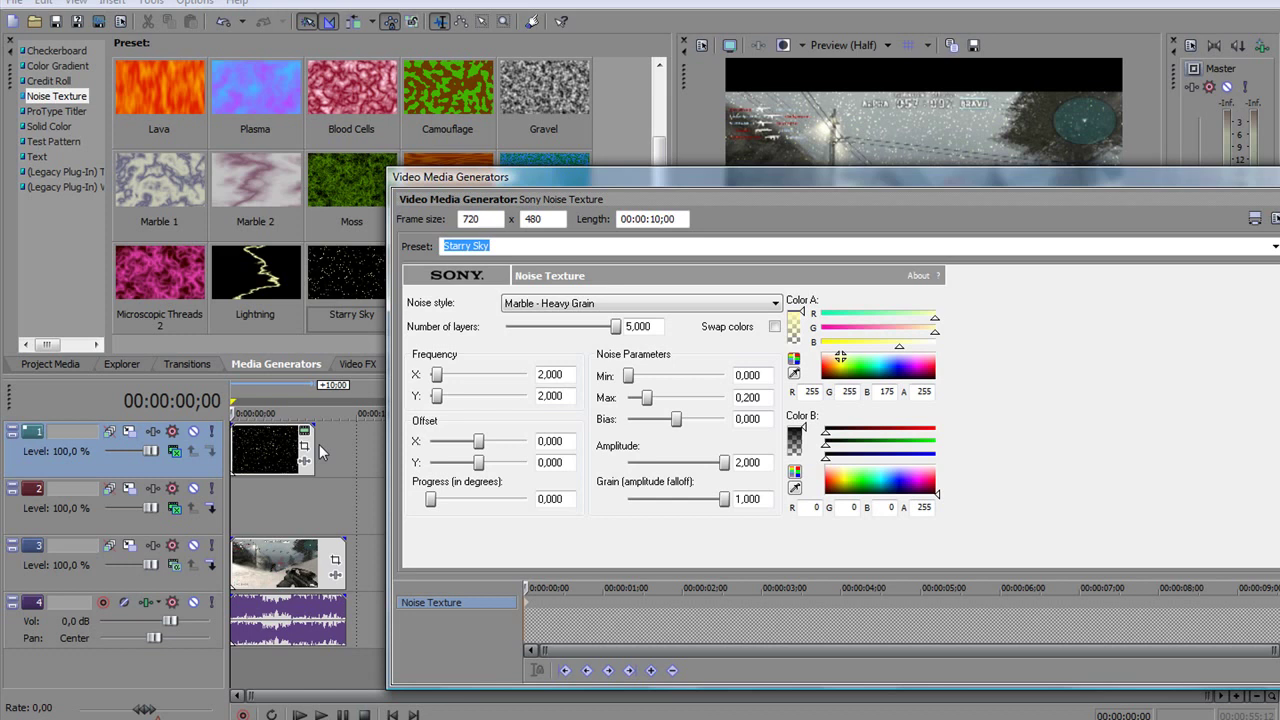
{"action": "left_click_drag", "start_coordinate": [308, 444], "coordinate": [340, 450]}
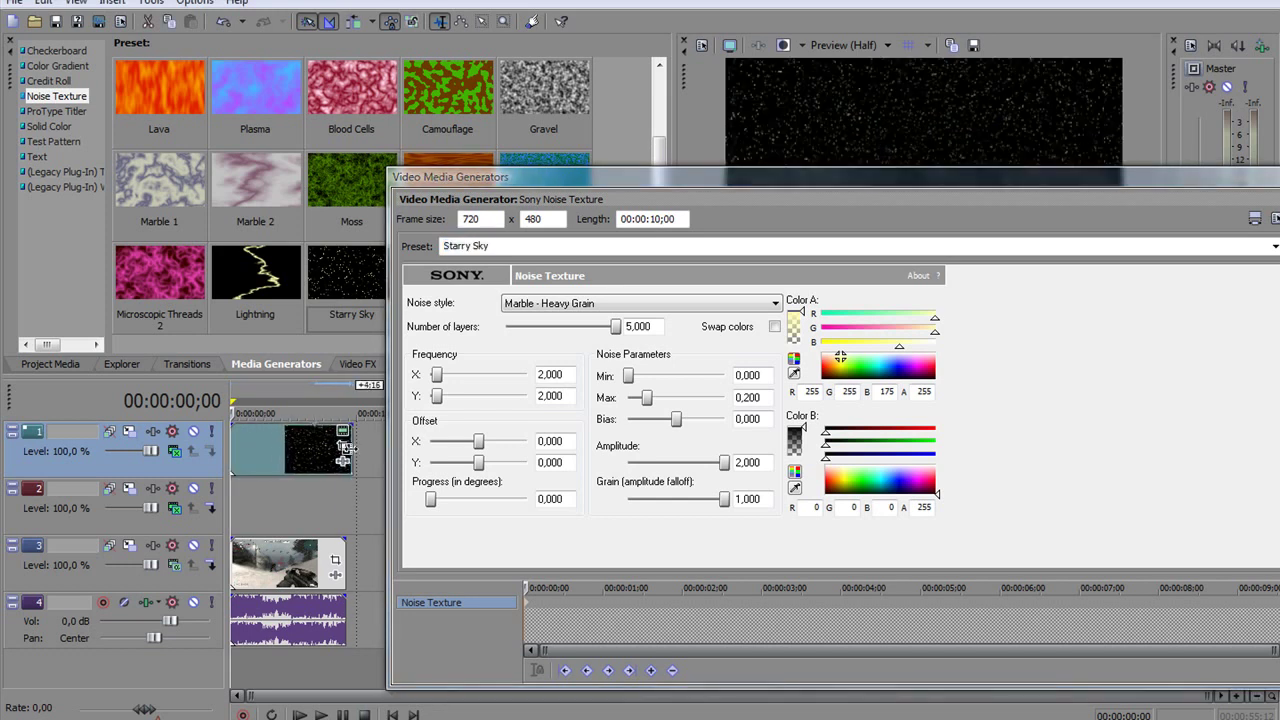
{"action": "mouse_move", "coordinate": [370, 272]}
{"action": "left_mouse_down"}
{"action": "mouse_move", "coordinate": [269, 491]}
{"action": "mouse_move", "coordinate": [345, 504]}
{"action": "left_mouse_up"}
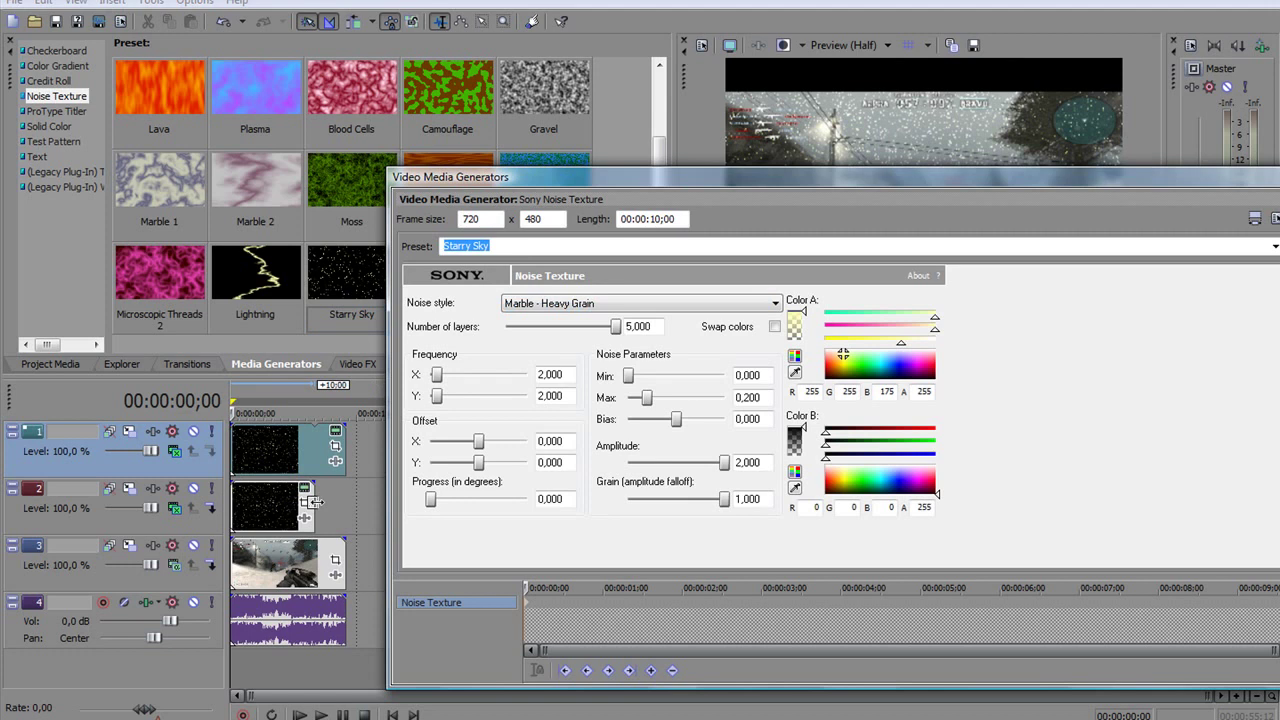
Step: Set the track 1 Starry Sky texture's Max value to 0,030
{"action": "left_click", "coordinate": [272, 455]}
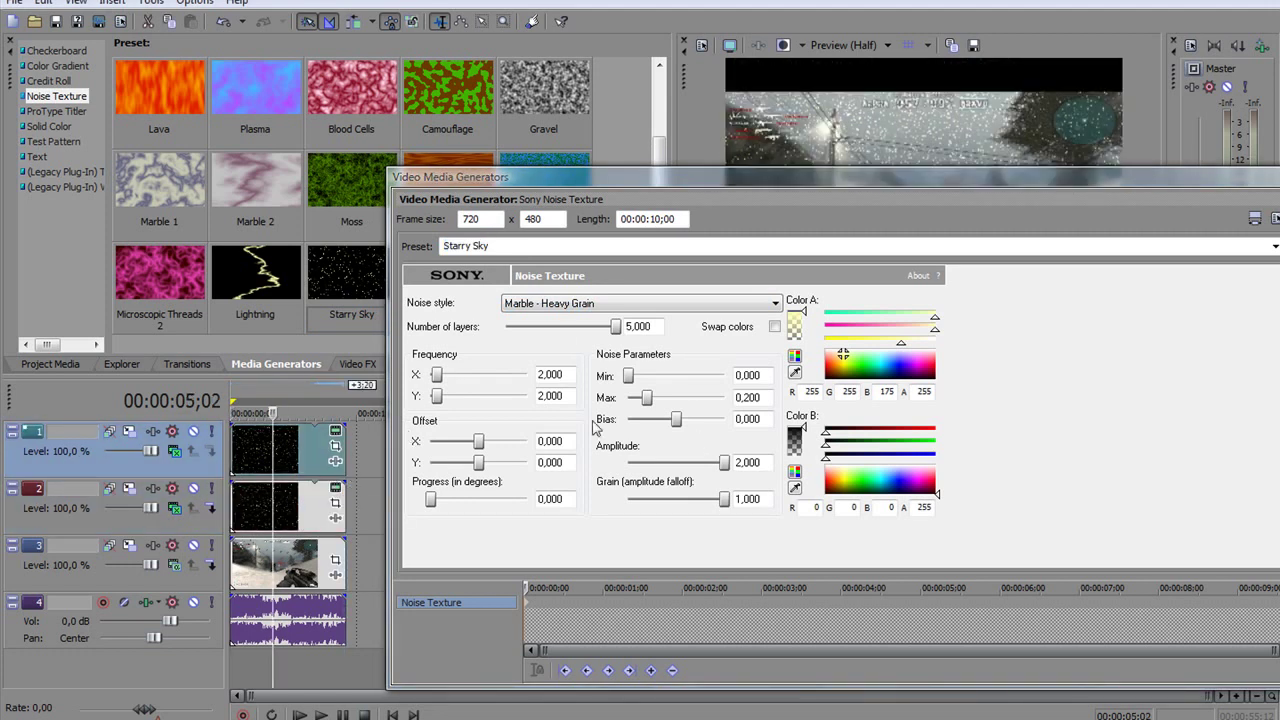
{"action": "left_click", "coordinate": [765, 400]}
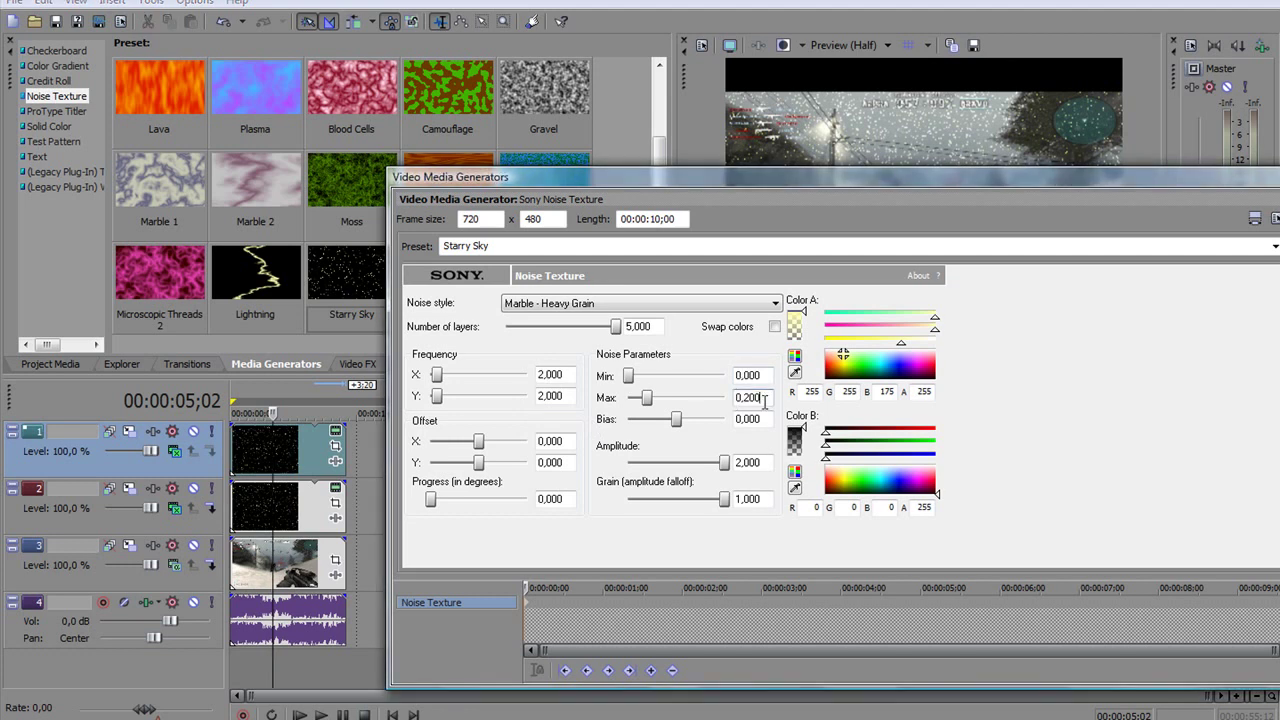
{"action": "left_click_drag", "start_coordinate": [757, 398], "coordinate": [745, 398]}
{"action": "type", "text": "3"}
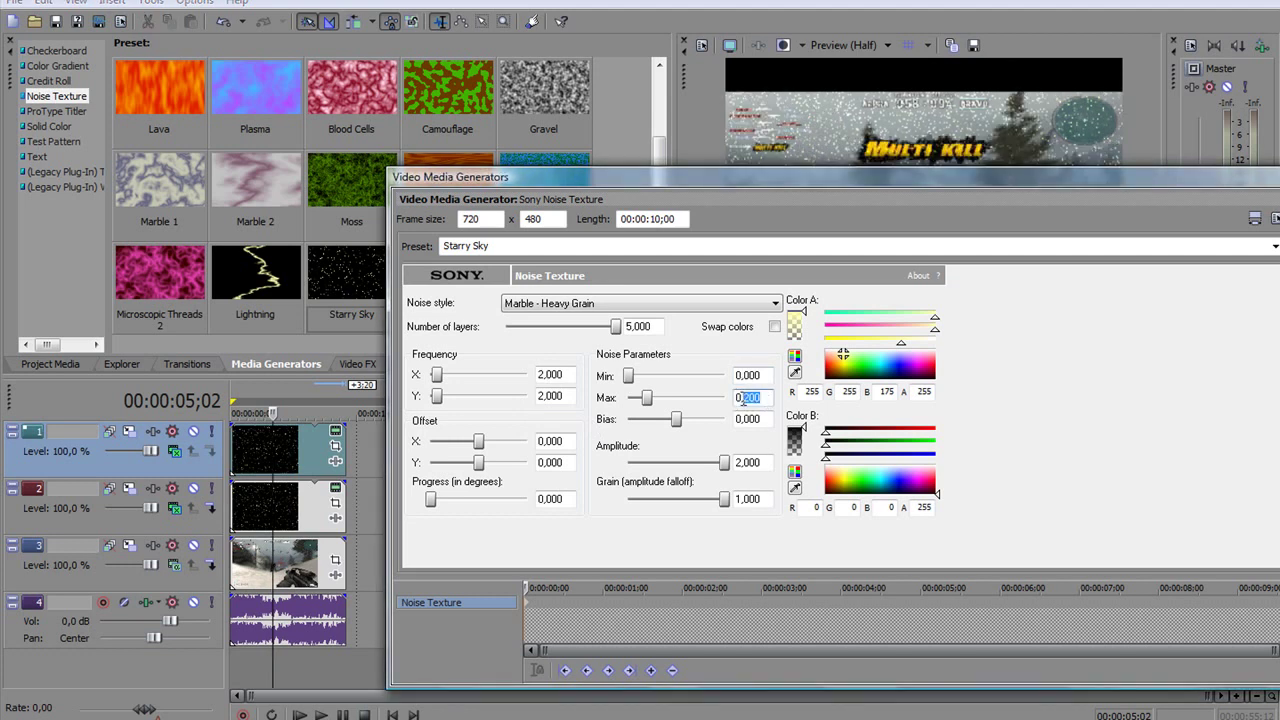
{"action": "key", "text": "BackSpace"}
{"action": "left_click", "coordinate": [525, 587]}
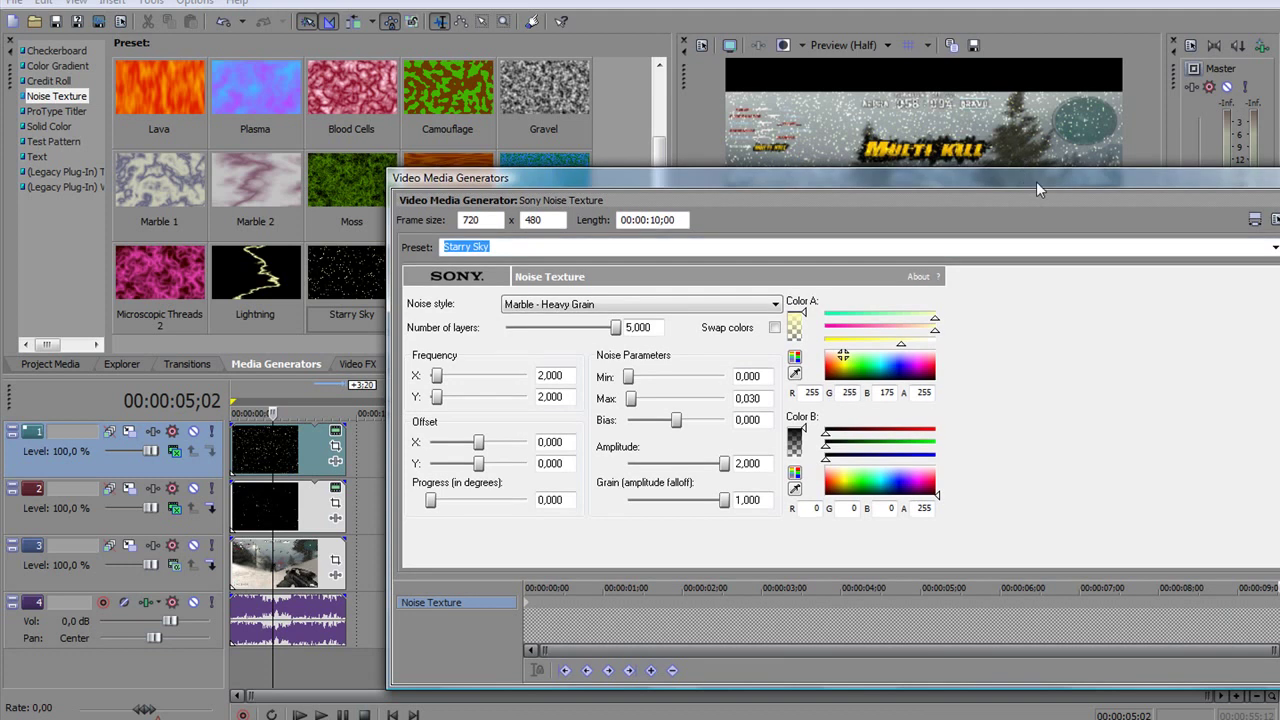
Step: Set Progress to 0,003, Color B fully transparent and Color A white
{"action": "left_click_drag", "start_coordinate": [1036, 180], "coordinate": [878, 178]}
{"action": "left_click_drag", "start_coordinate": [1124, 586], "coordinate": [1229, 550]}
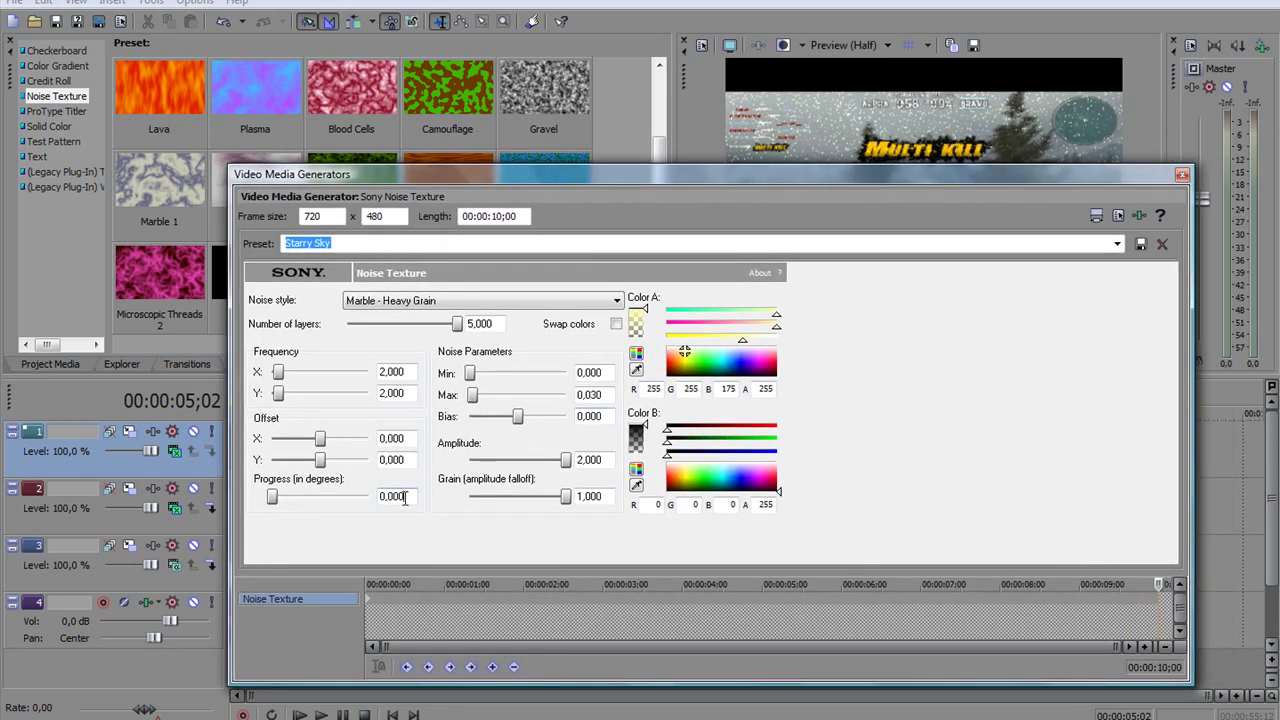
{"action": "type", "text": "3"}
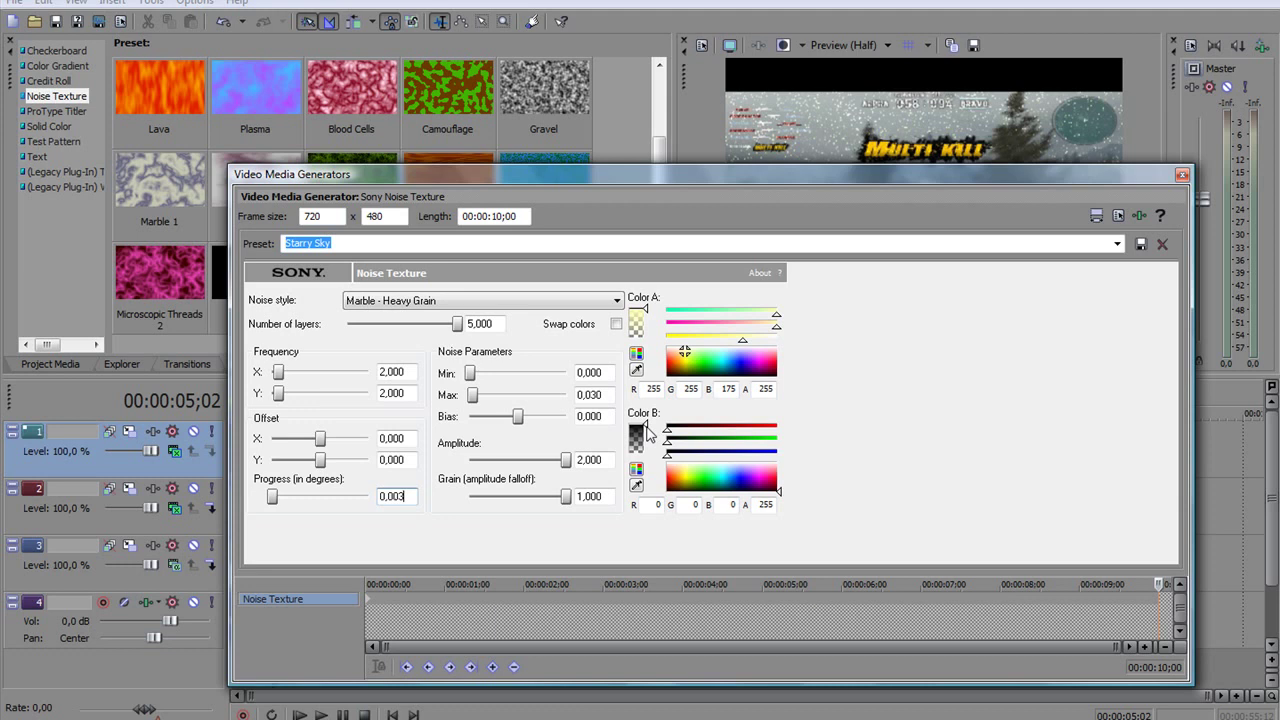
{"action": "left_click_drag", "start_coordinate": [645, 428], "coordinate": [651, 470]}
{"action": "mouse_move", "coordinate": [742, 340]}
{"action": "left_mouse_down"}
{"action": "mouse_move", "coordinate": [776, 342]}
{"action": "mouse_move", "coordinate": [1107, 233]}
{"action": "left_mouse_up"}
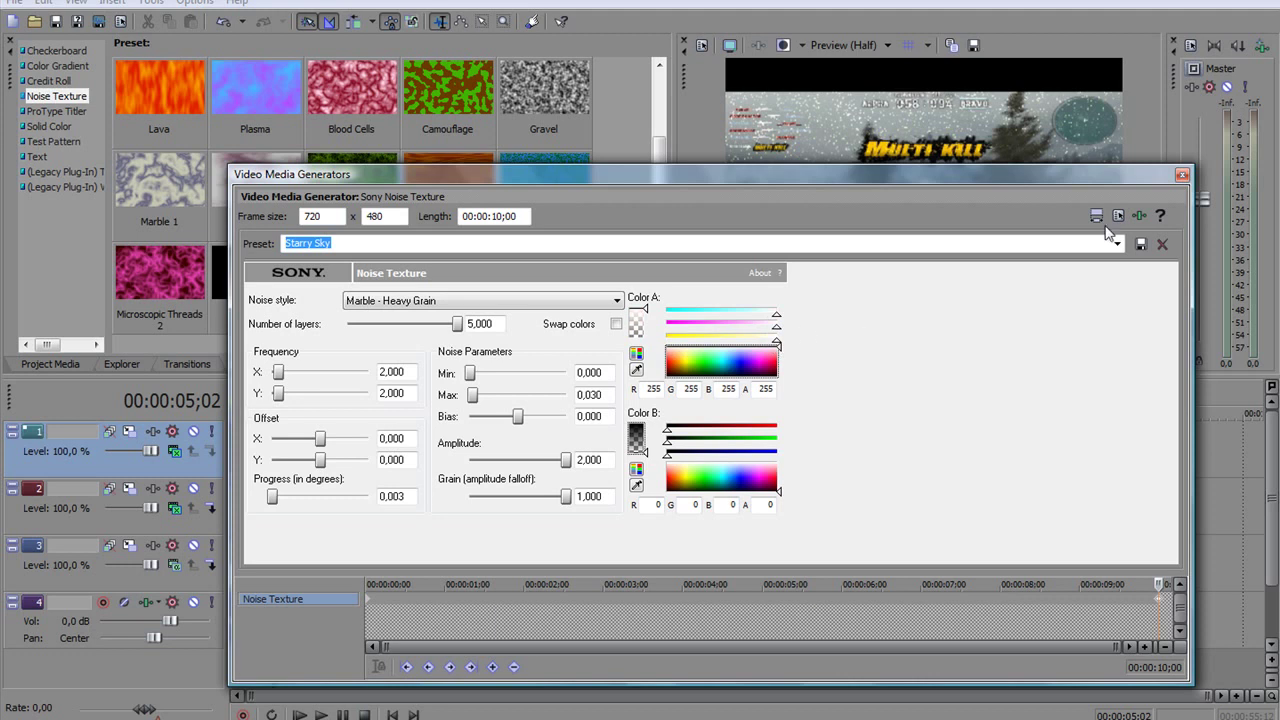
{"action": "left_click", "coordinate": [1181, 176]}
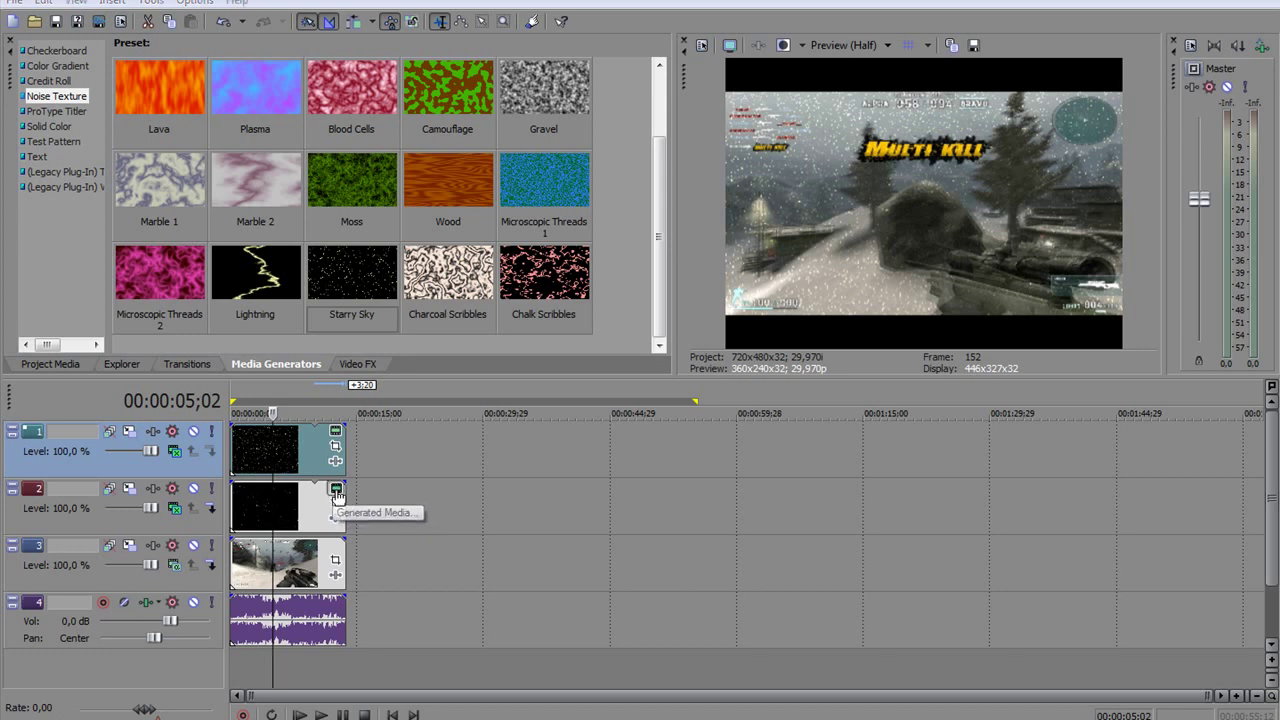
Step: Make track 1's stars pure white and re-enter its noise Max as 0,030
{"action": "left_click", "coordinate": [336, 490]}
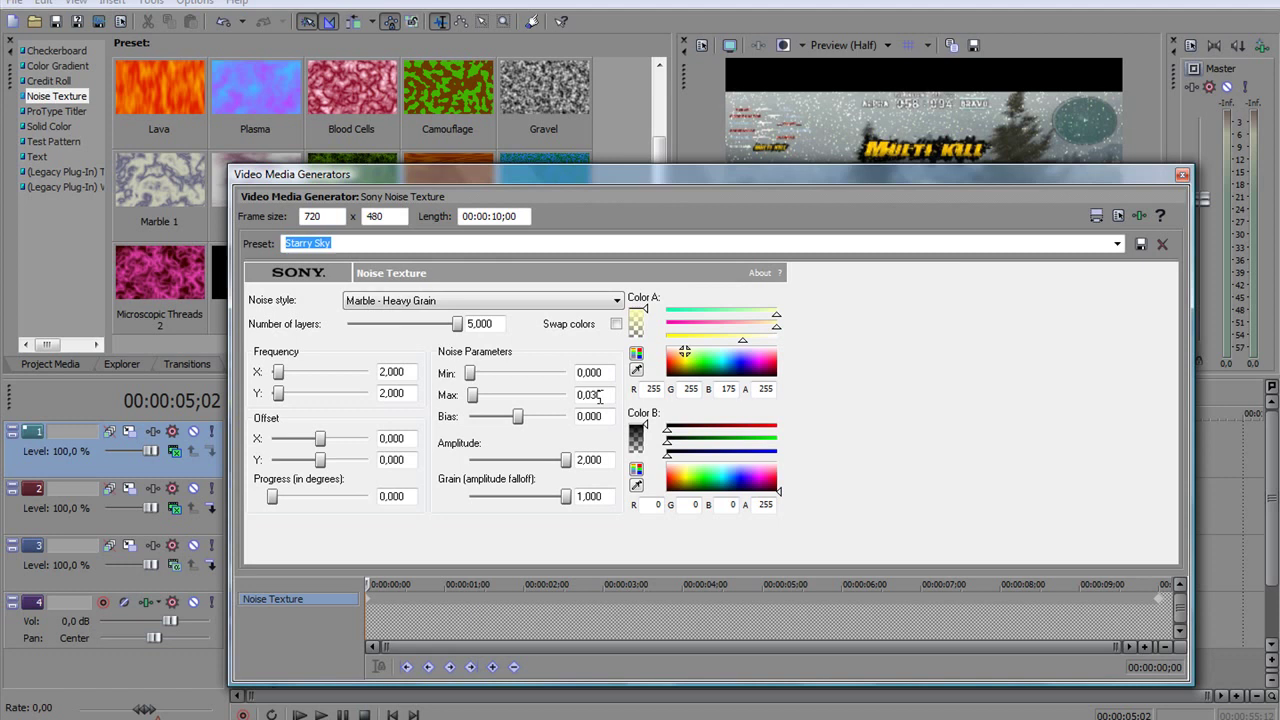
{"action": "left_click", "coordinate": [1183, 175]}
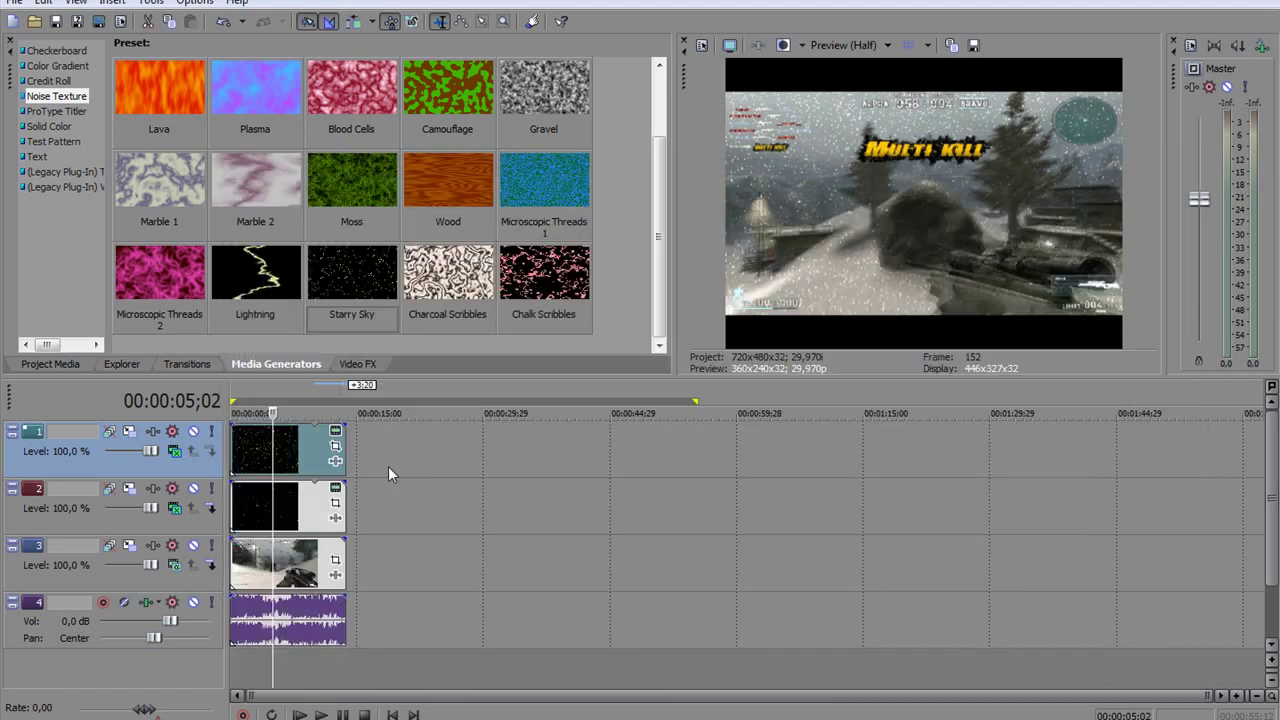
{"action": "left_click", "coordinate": [336, 434]}
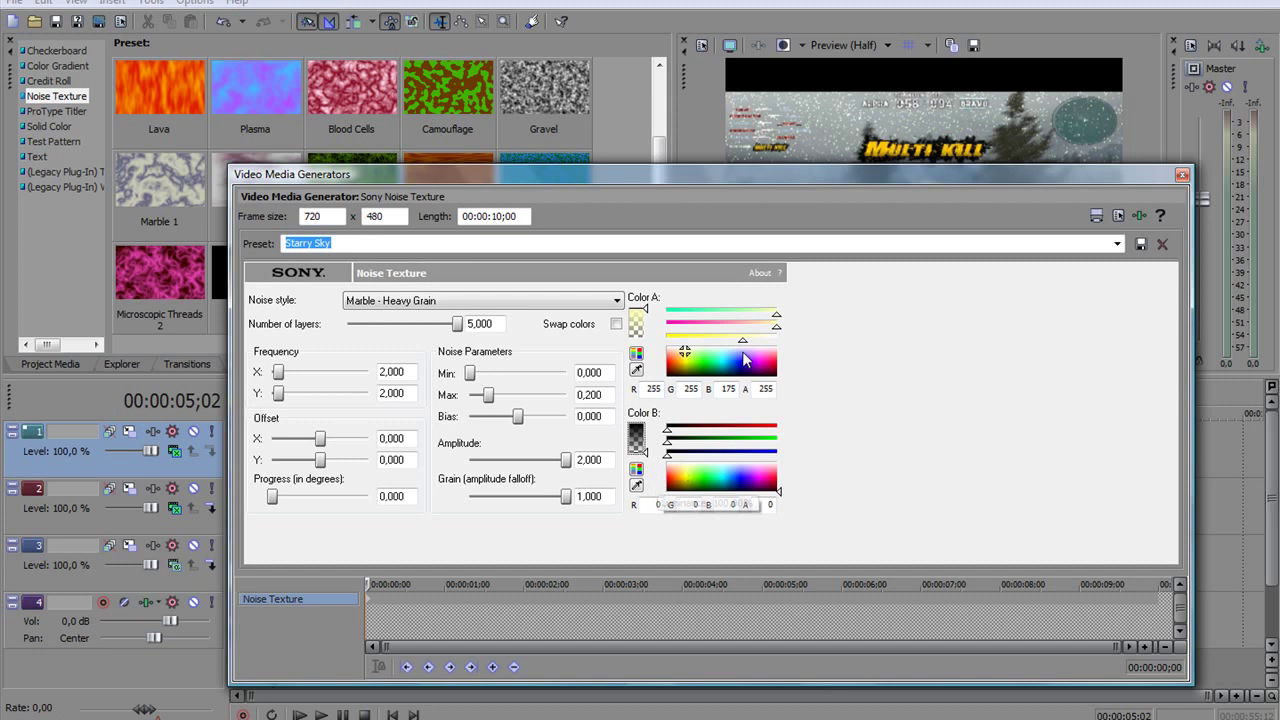
{"action": "left_click", "coordinate": [776, 352]}
{"action": "left_click_drag", "start_coordinate": [775, 350], "coordinate": [815, 324]}
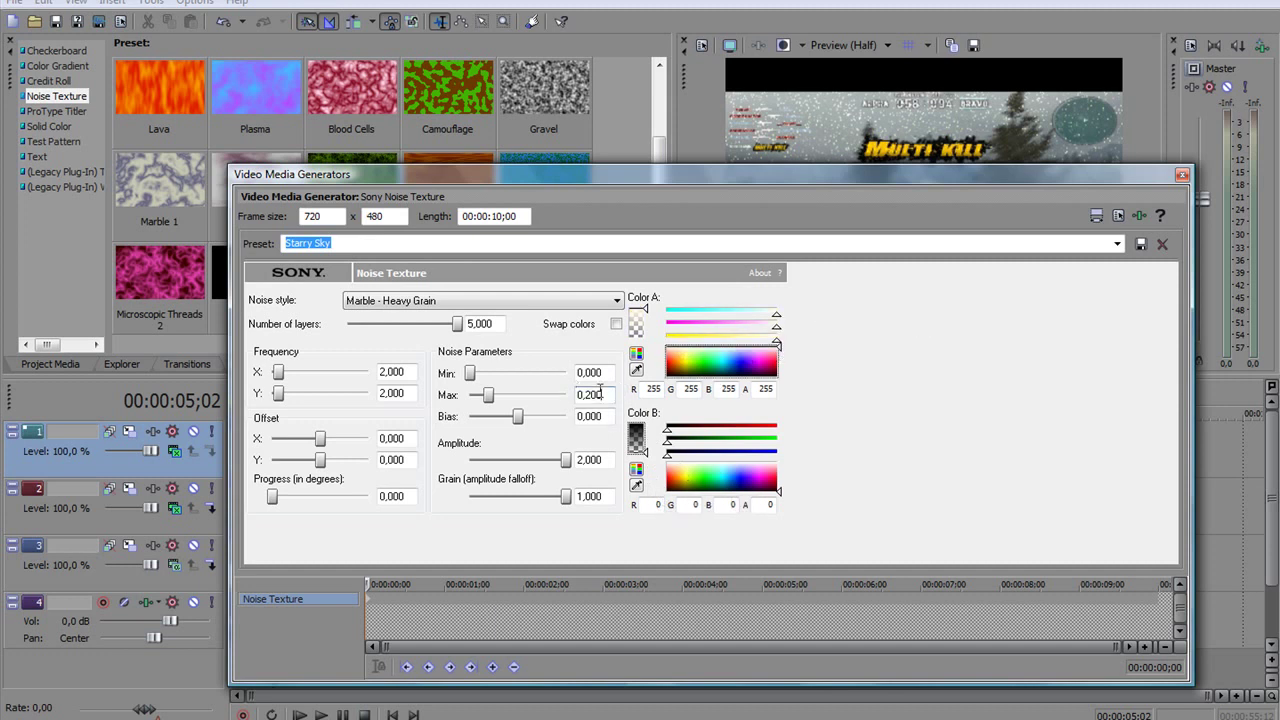
{"action": "key", "text": "BackSpace"}
{"action": "left_click_drag", "start_coordinate": [368, 586], "coordinate": [1185, 582]}
{"action": "left_click", "coordinate": [411, 494]}
{"action": "type", "text": "4"}
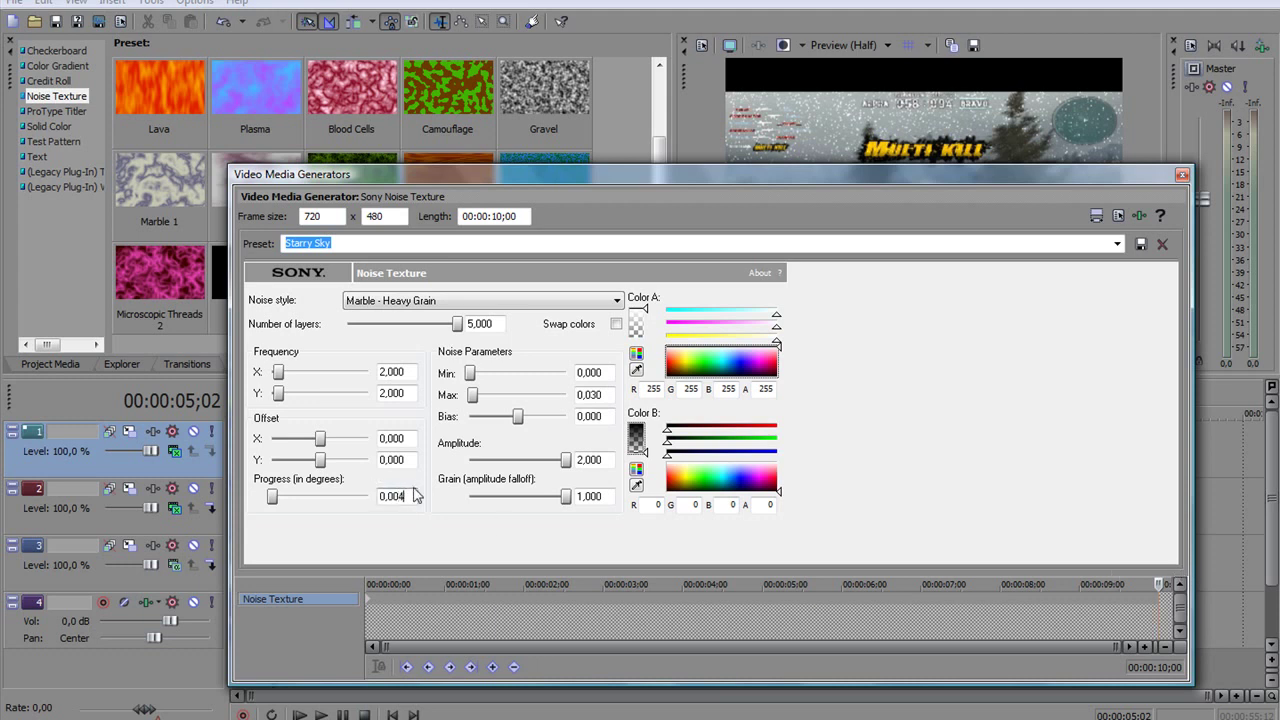
{"action": "left_click", "coordinate": [1182, 175]}
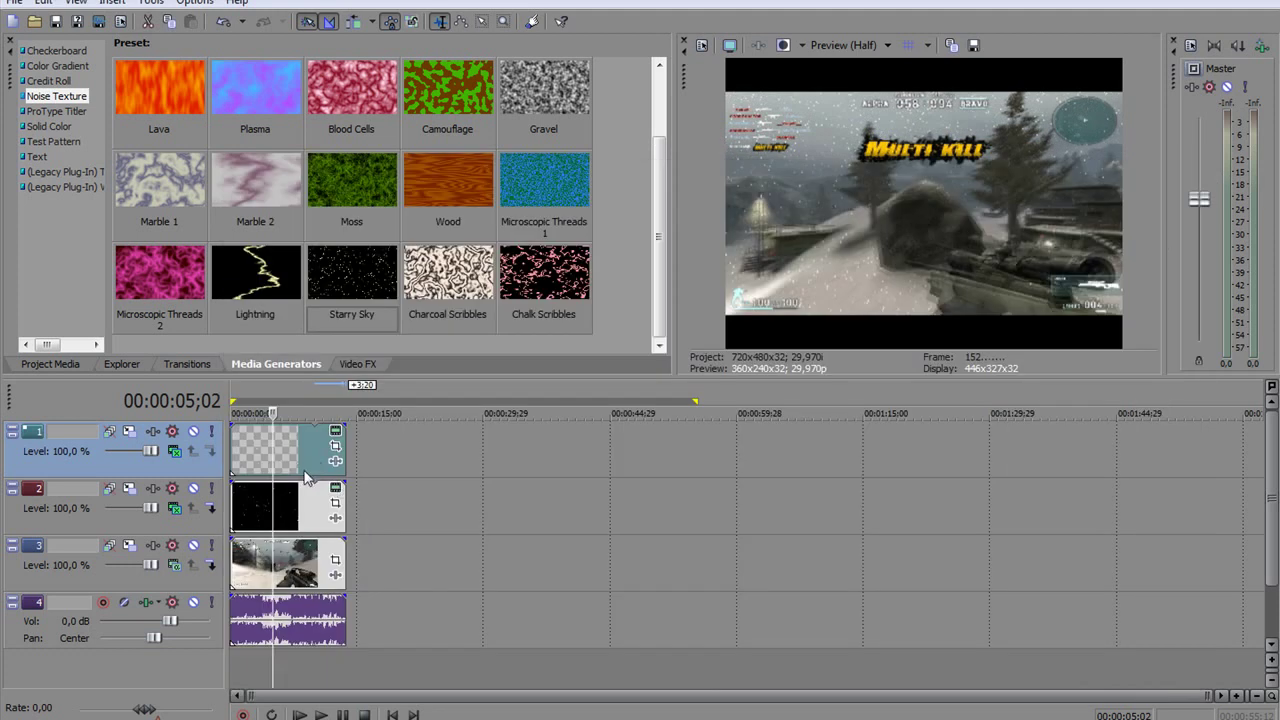
Step: Make track 2's Starry Sky background colour fully transparent
{"action": "left_click", "coordinate": [335, 488]}
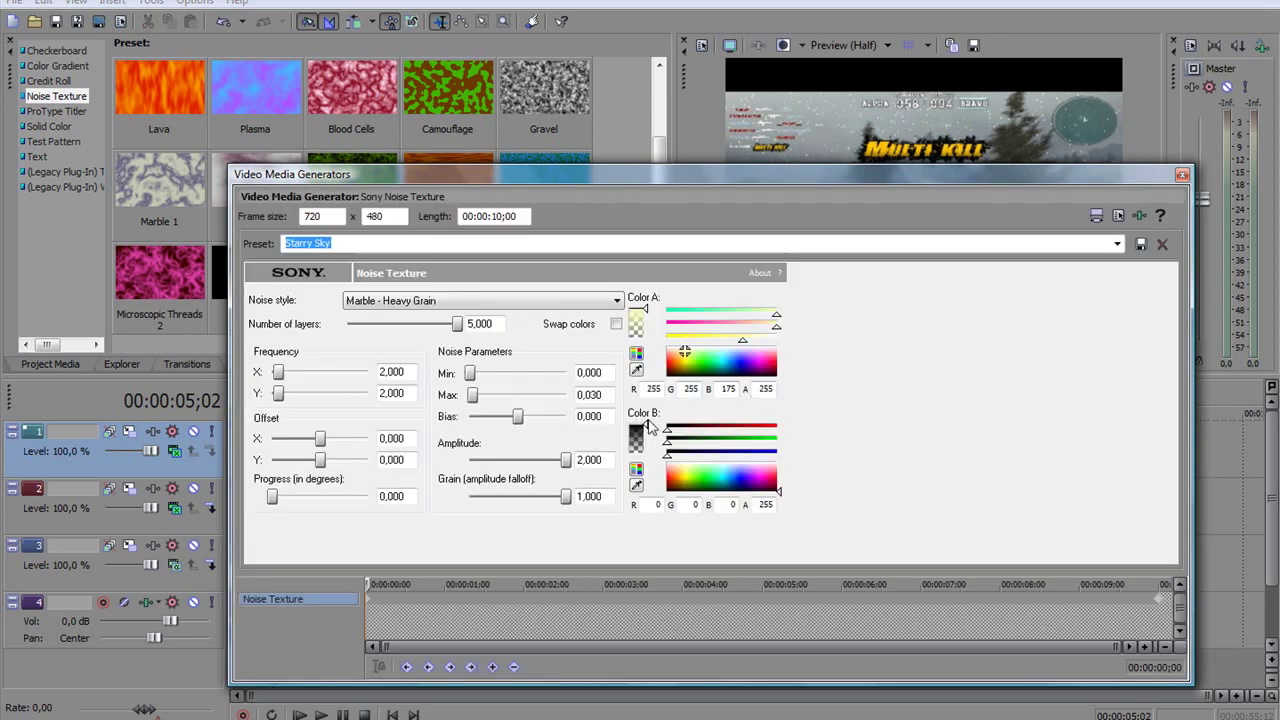
{"action": "left_click_drag", "start_coordinate": [650, 427], "coordinate": [652, 476]}
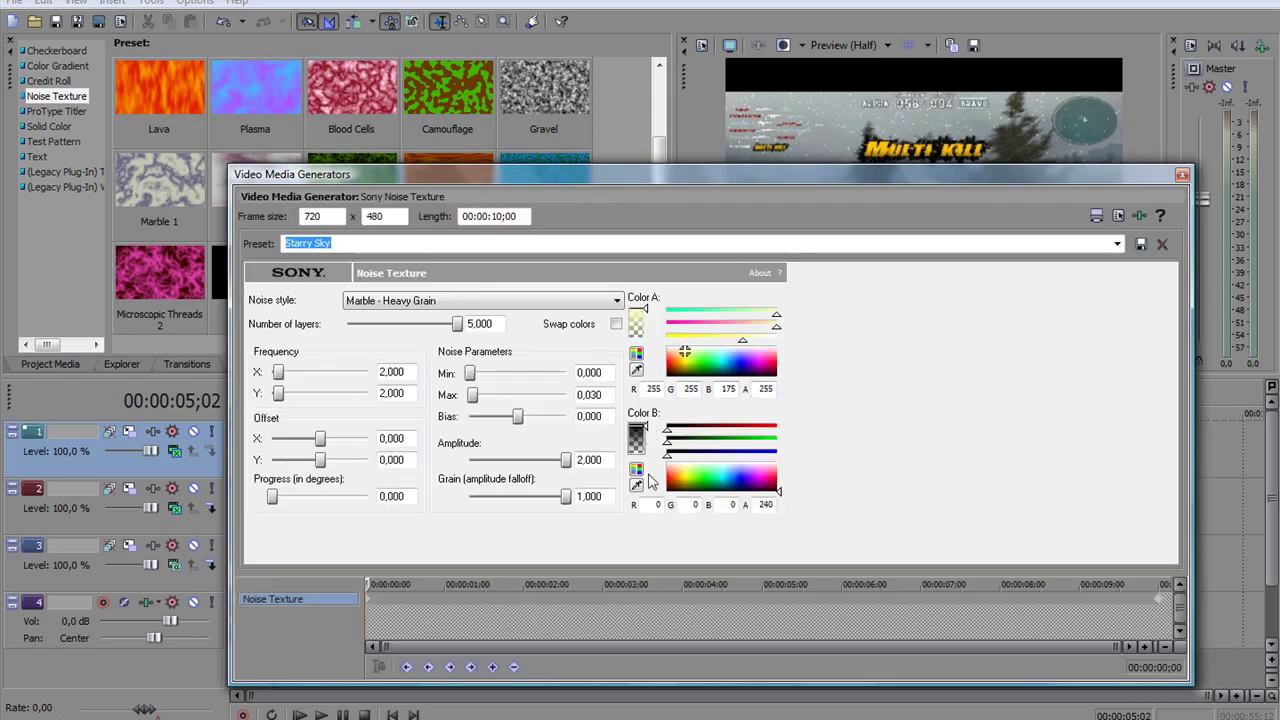
{"action": "left_click", "coordinate": [1182, 176]}
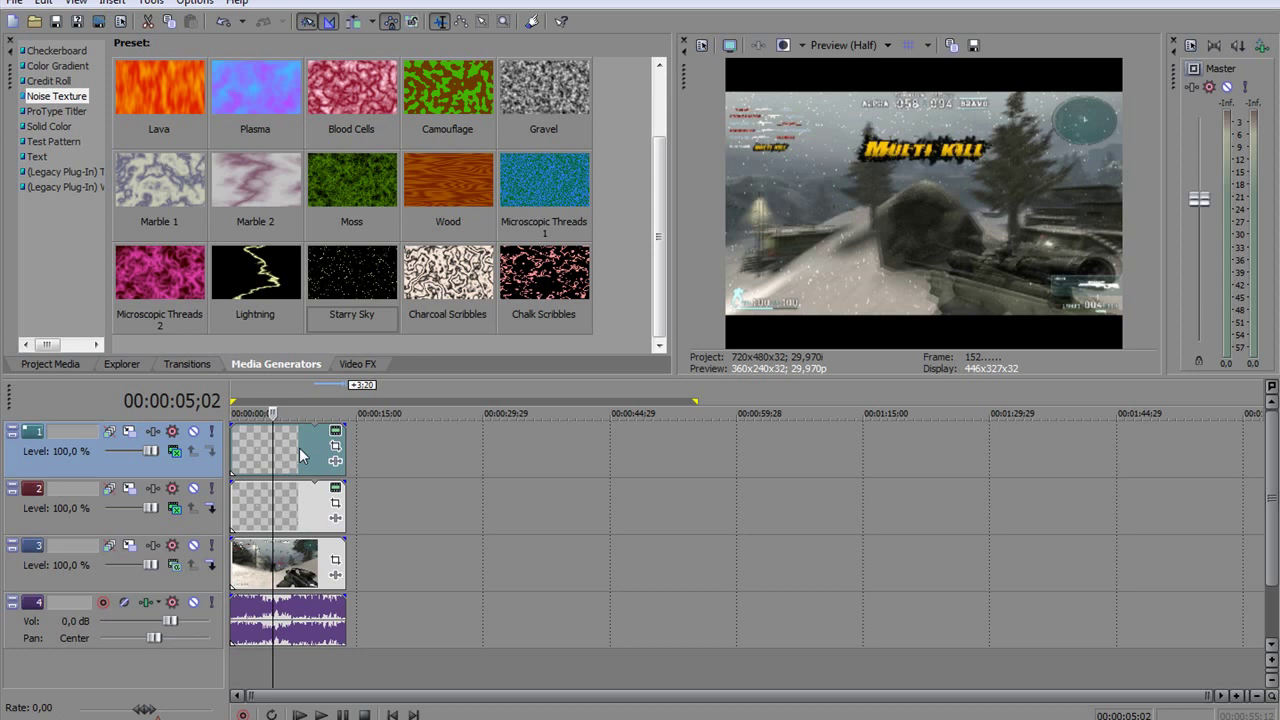
Step: Drag the Track Motion frame corners to scale tracks 1 and 2 far beyond video size
{"action": "left_click", "coordinate": [131, 430]}
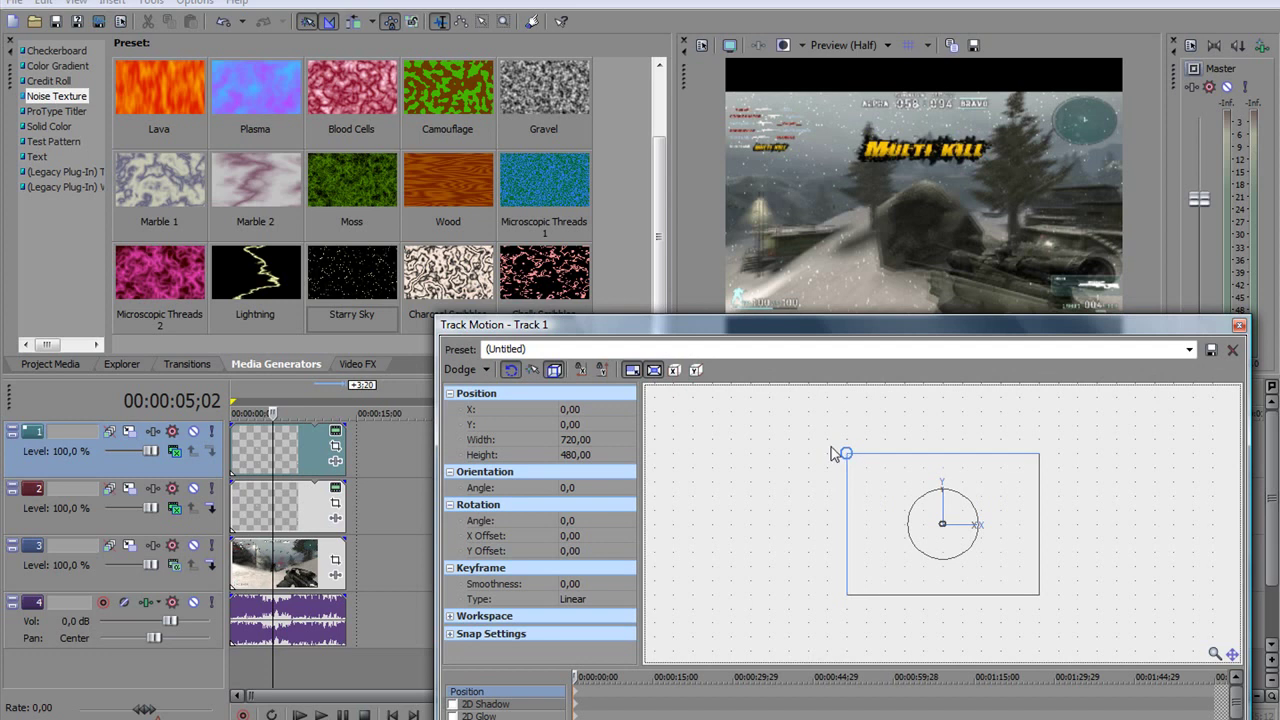
{"action": "left_click_drag", "start_coordinate": [831, 447], "coordinate": [742, 405]}
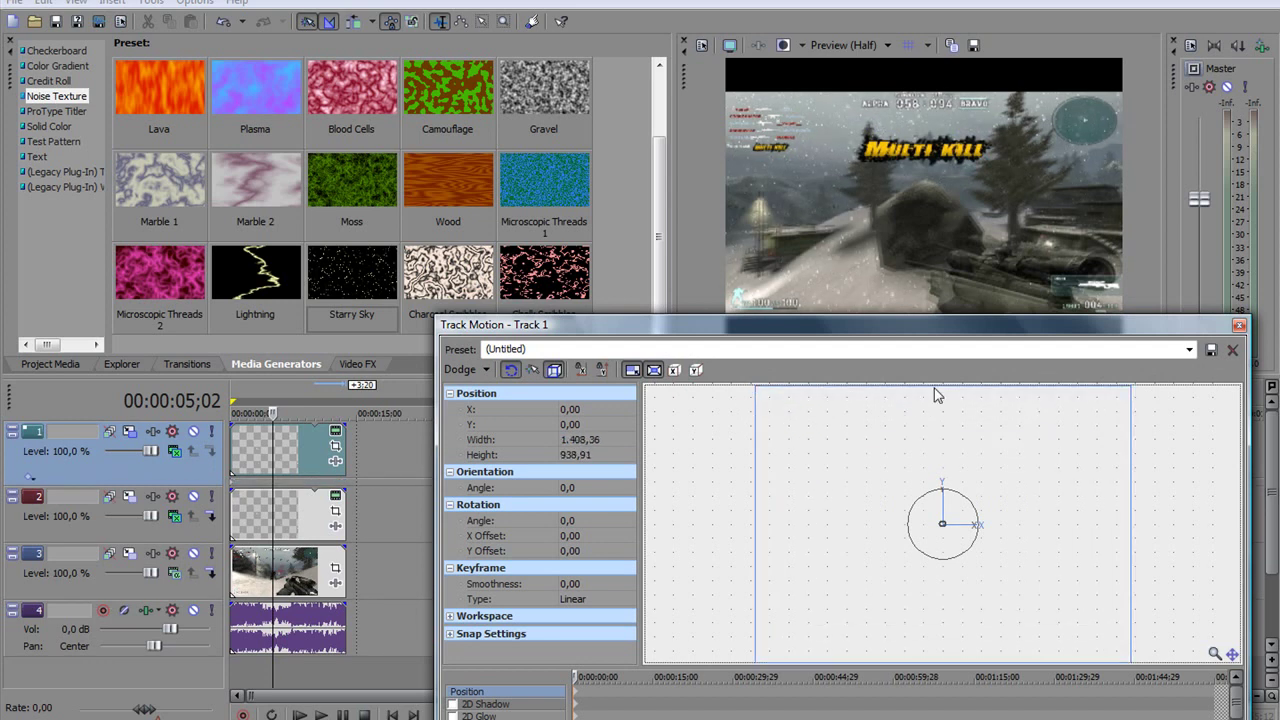
{"action": "left_click", "coordinate": [1241, 327]}
{"action": "left_click", "coordinate": [133, 505]}
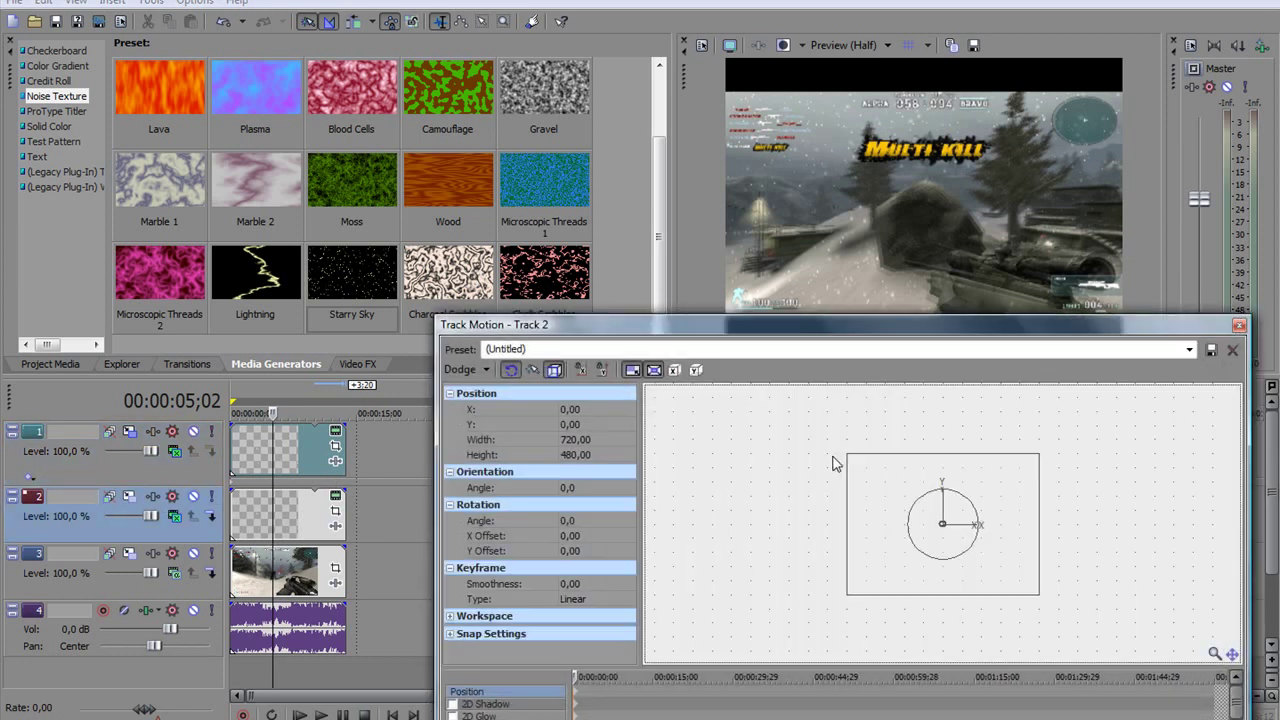
{"action": "left_click_drag", "start_coordinate": [828, 441], "coordinate": [814, 434]}
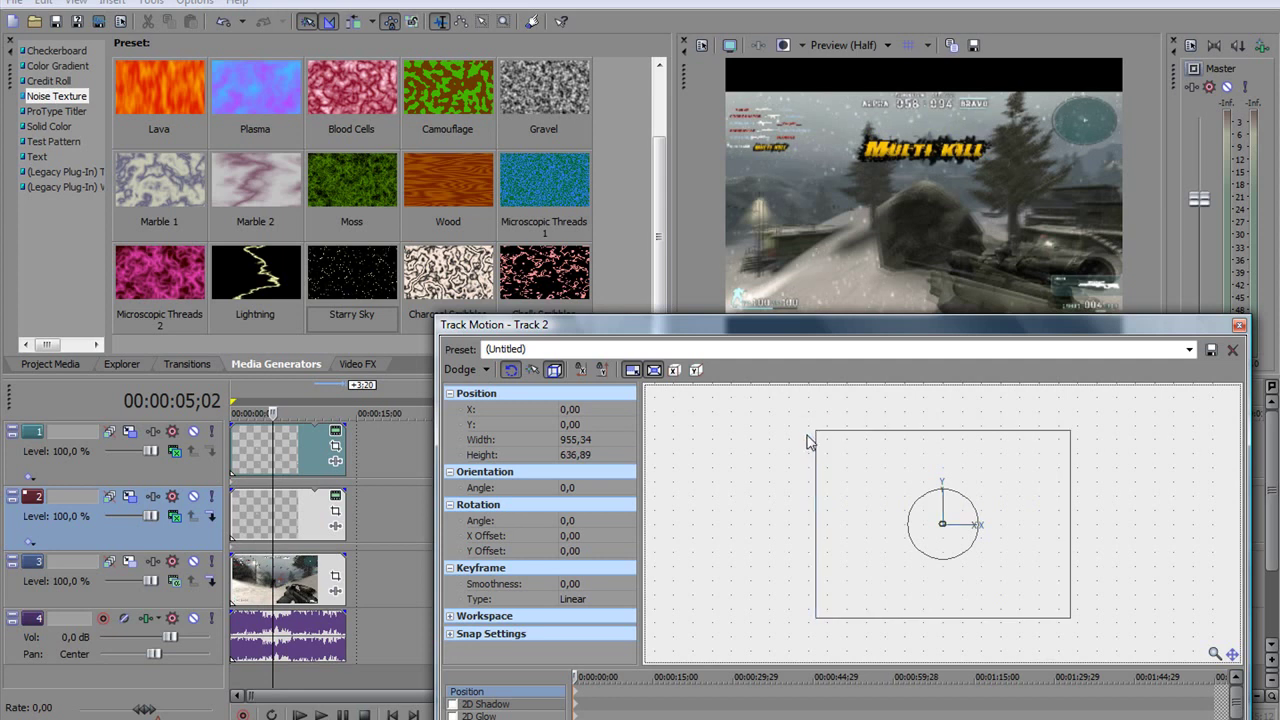
{"action": "left_click_drag", "start_coordinate": [816, 437], "coordinate": [809, 431]}
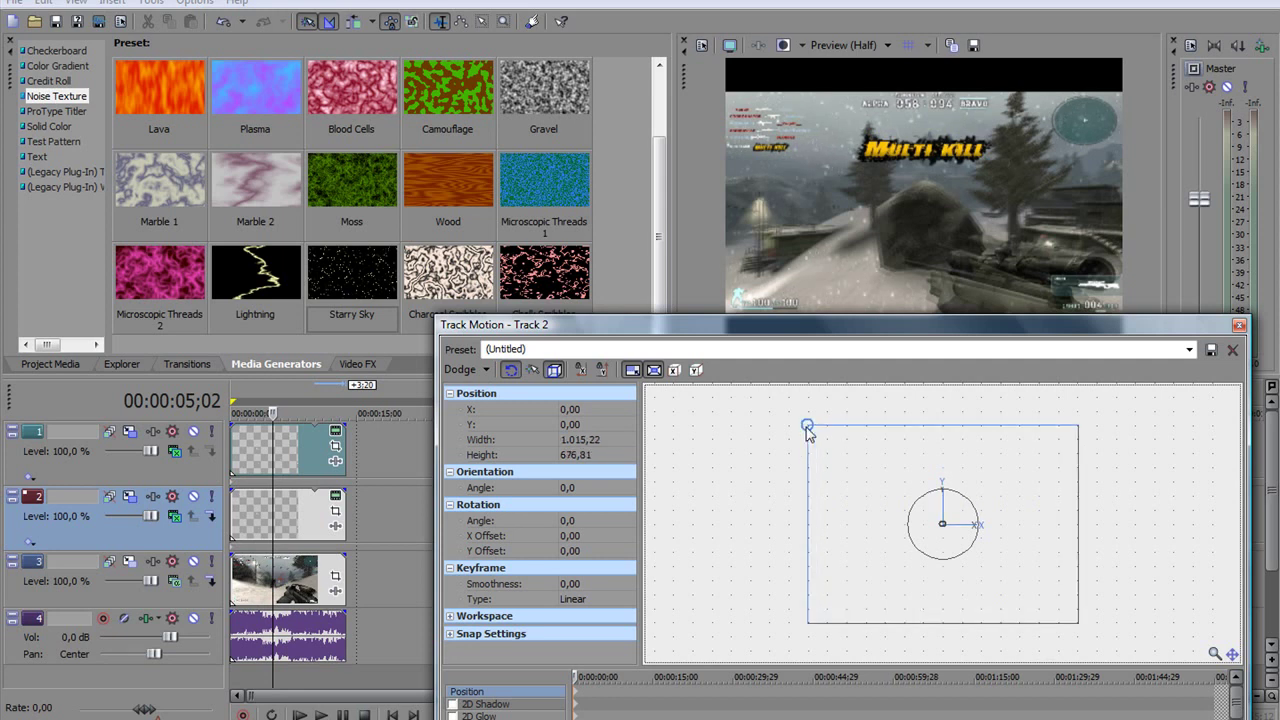
{"action": "left_click", "coordinate": [1239, 325]}
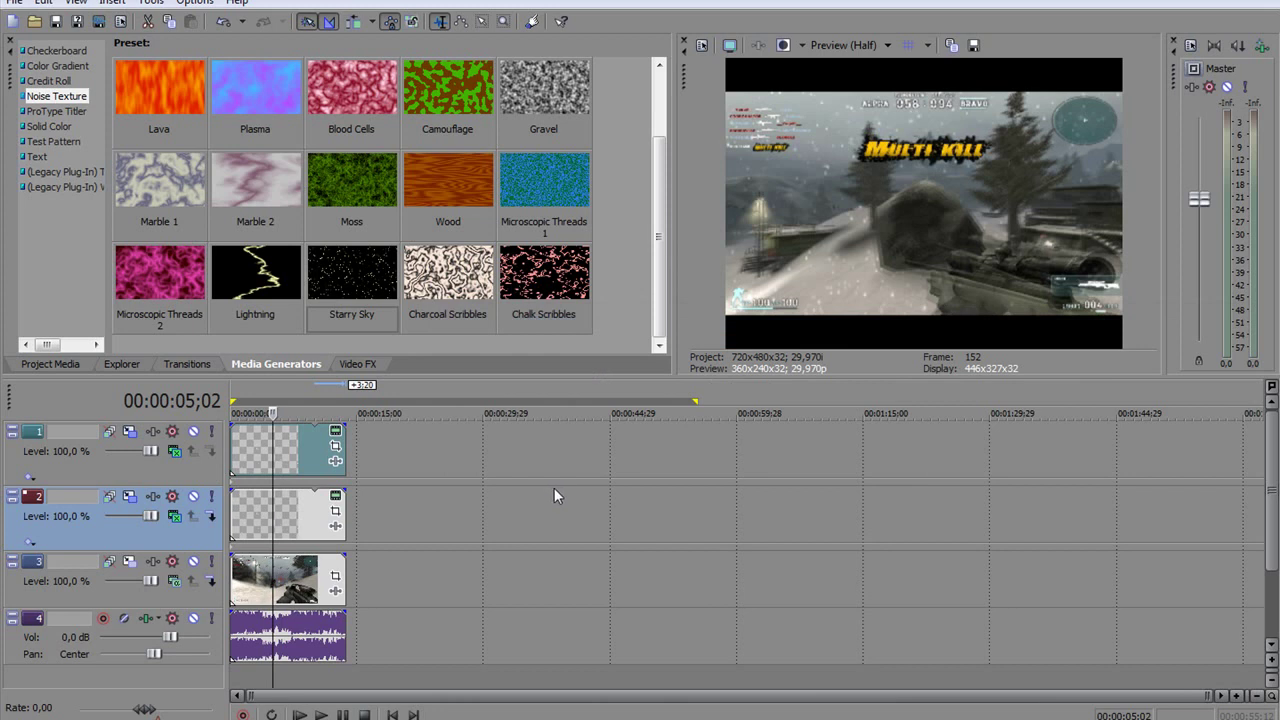
Step: Apply the Glow effect's Green Highlights on Brights preset to the track 3 gameplay clip
{"action": "left_click", "coordinate": [210, 366]}
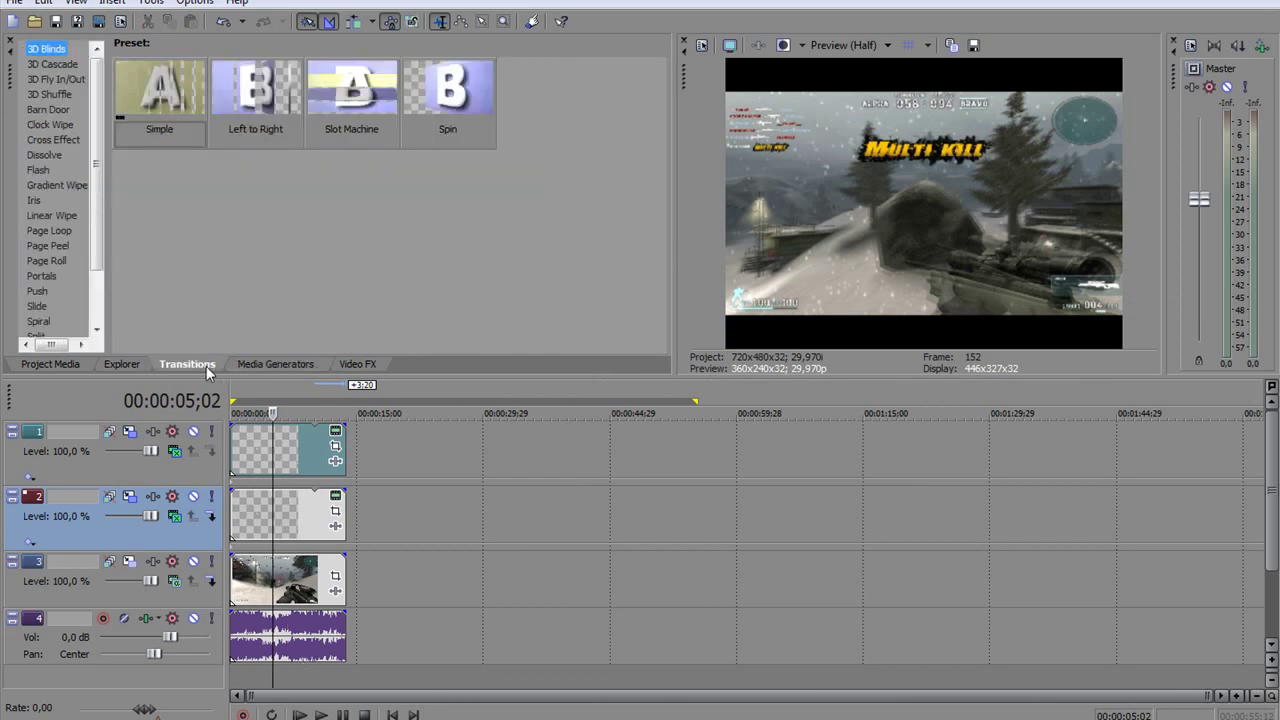
{"action": "left_click", "coordinate": [340, 365]}
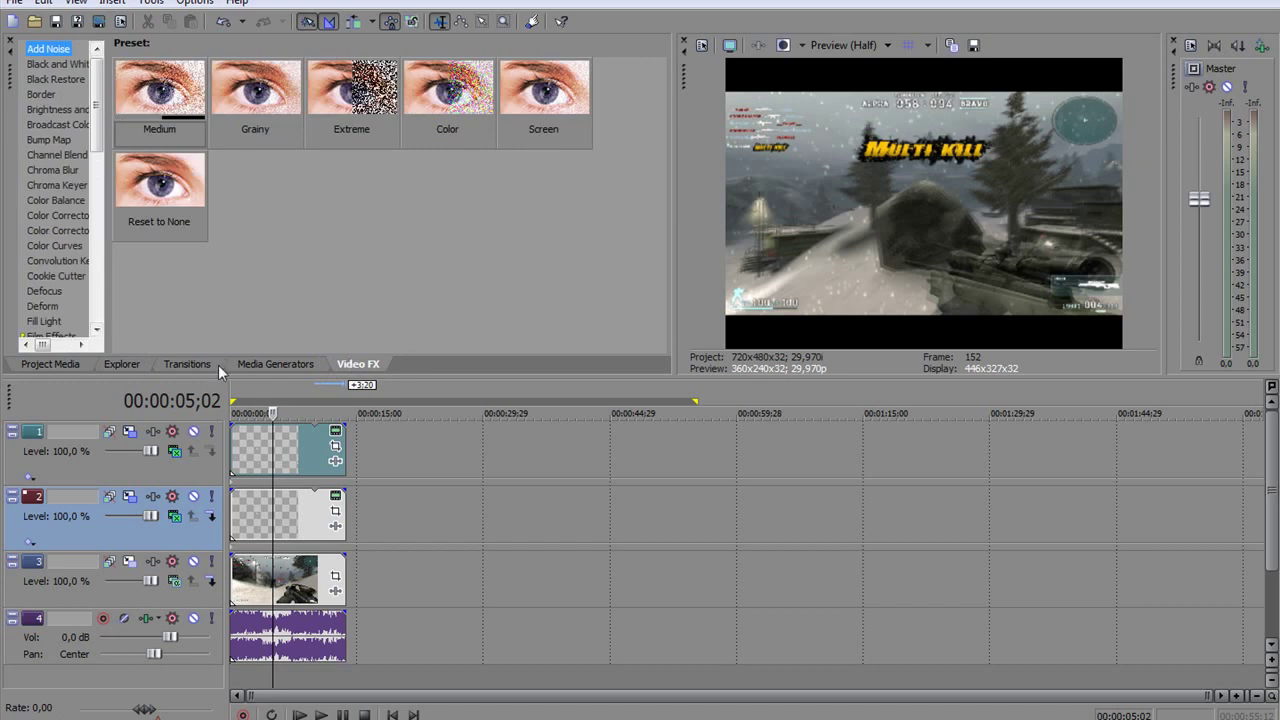
{"action": "key", "text": "f"}
{"action": "key", "text": "g"}
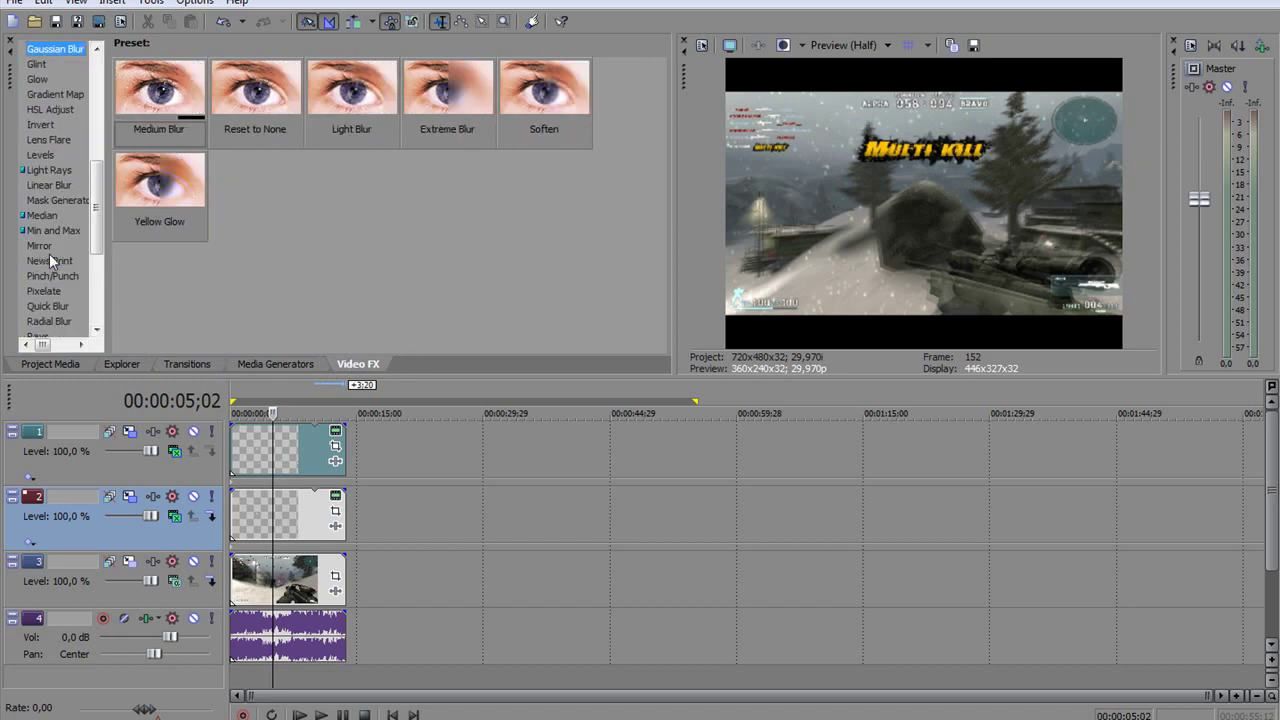
{"action": "left_click", "coordinate": [40, 79]}
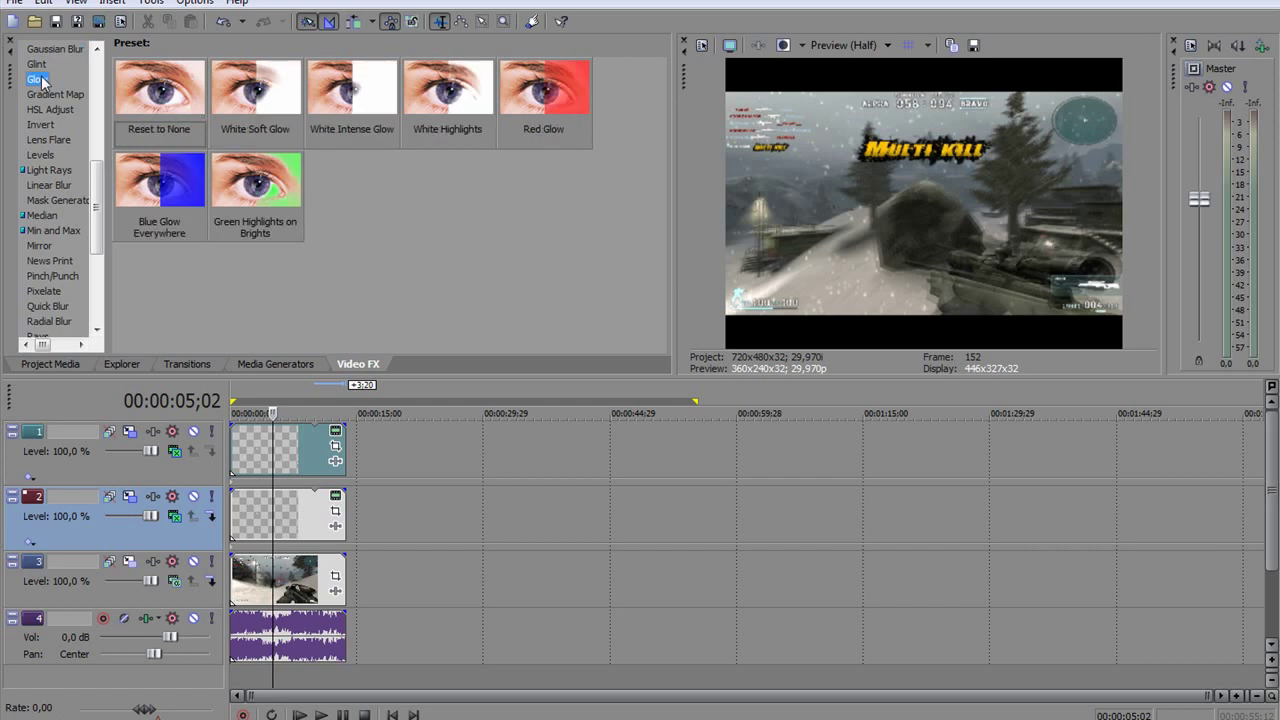
{"action": "left_click", "coordinate": [272, 190]}
{"action": "left_click_drag", "start_coordinate": [272, 190], "coordinate": [503, 313]}
{"action": "left_click_drag", "start_coordinate": [386, 520], "coordinate": [292, 592]}
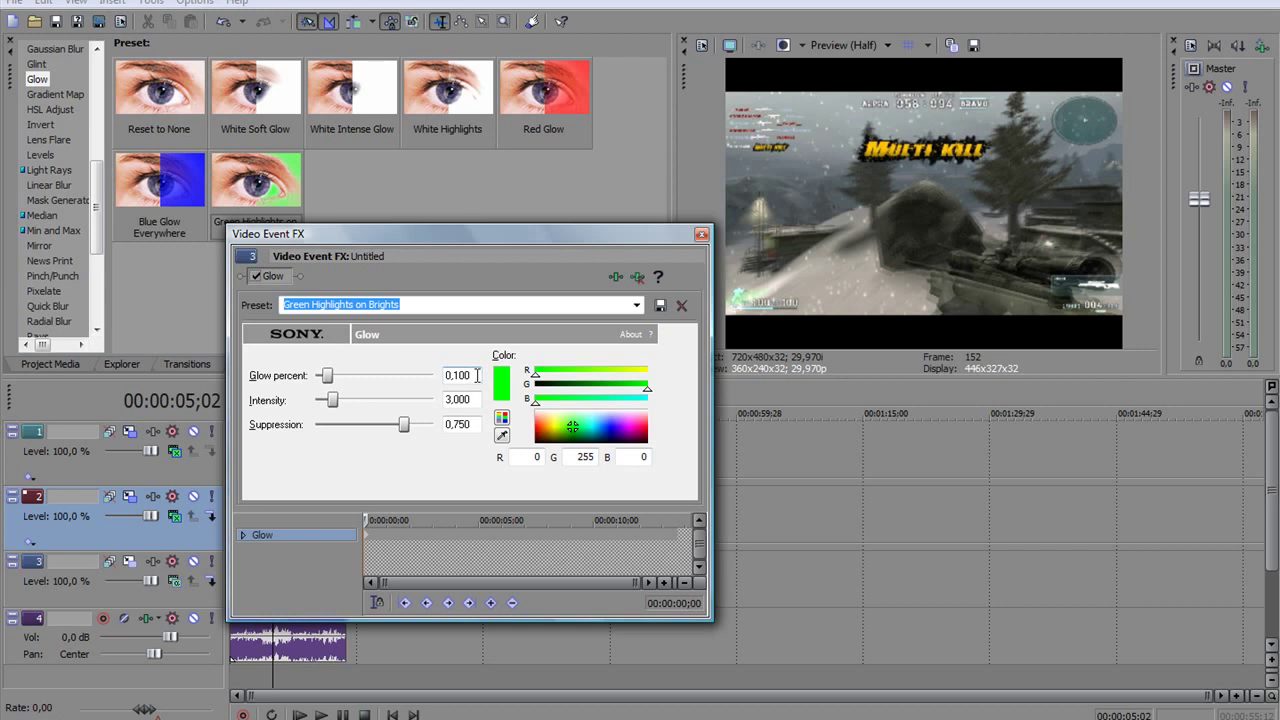
Step: Set Glow 0,167, Intensity 1,666, Suppression 0,121 and a pure white glow colour
{"action": "type", "text": "7"}
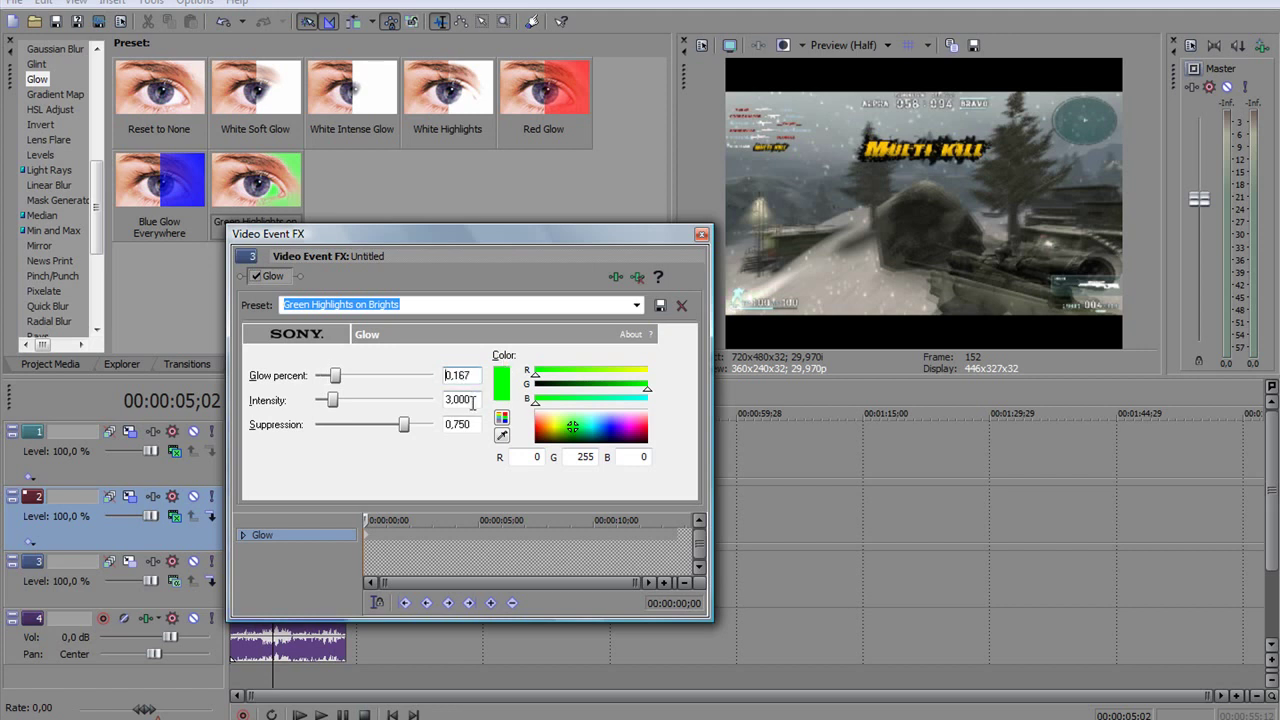
{"action": "key", "text": "Tab"}
{"action": "key", "text": "BackSpace"}
{"action": "type", "text": "1,666"}
{"action": "key", "text": "Tab"}
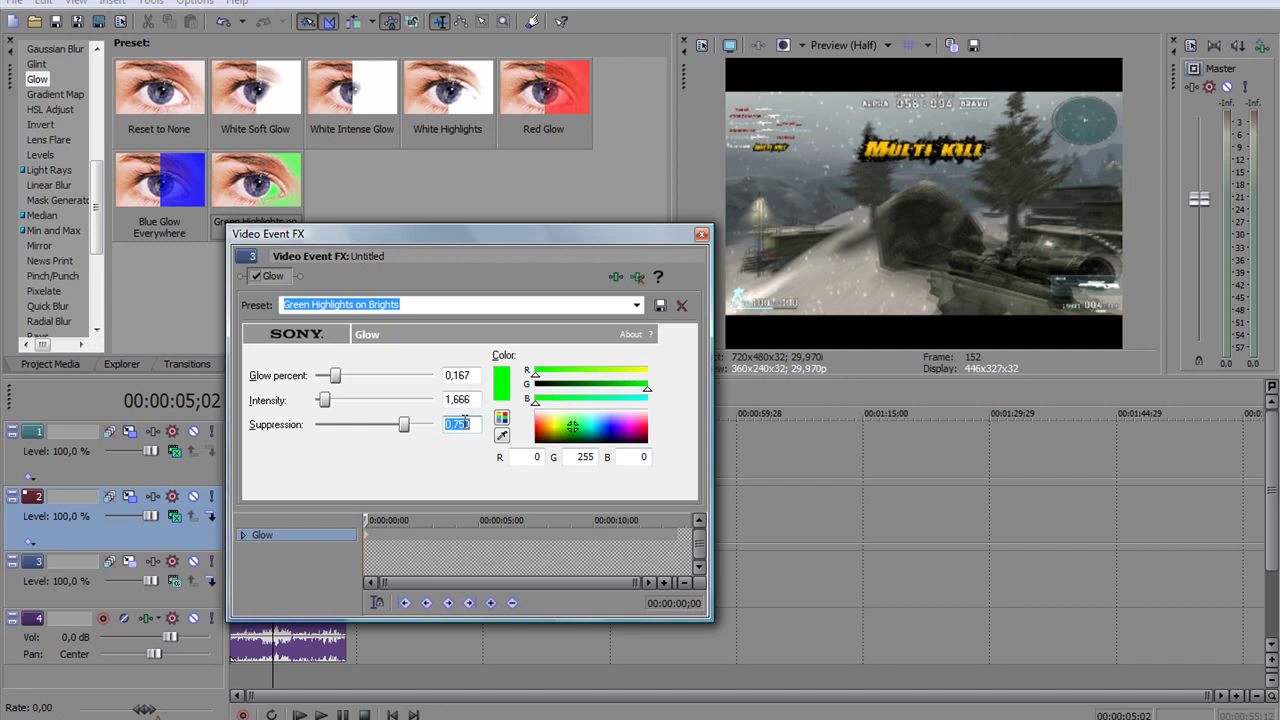
{"action": "left_click", "coordinate": [473, 424]}
{"action": "type", "text": "0,121"}
{"action": "left_click", "coordinate": [641, 410]}
{"action": "left_click_drag", "start_coordinate": [654, 409], "coordinate": [660, 404]}
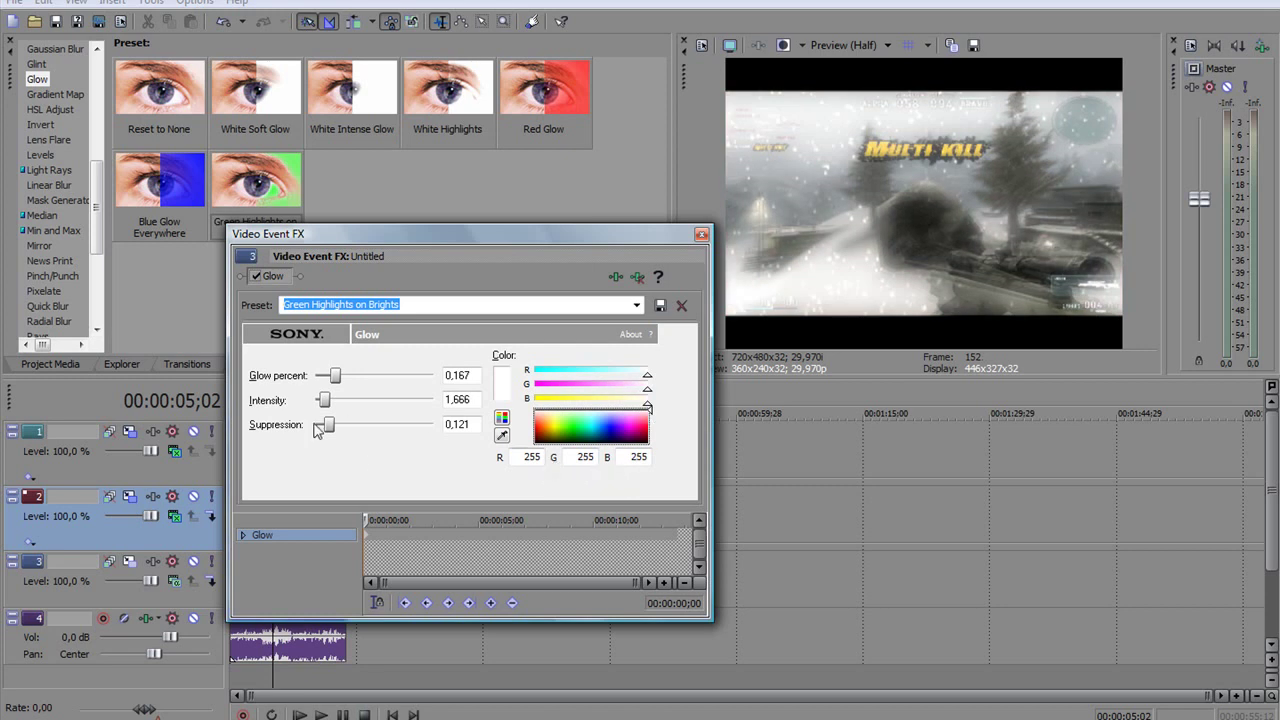
Step: Close the Video Event FX window holding the Glow settings
{"action": "left_click", "coordinate": [702, 236]}
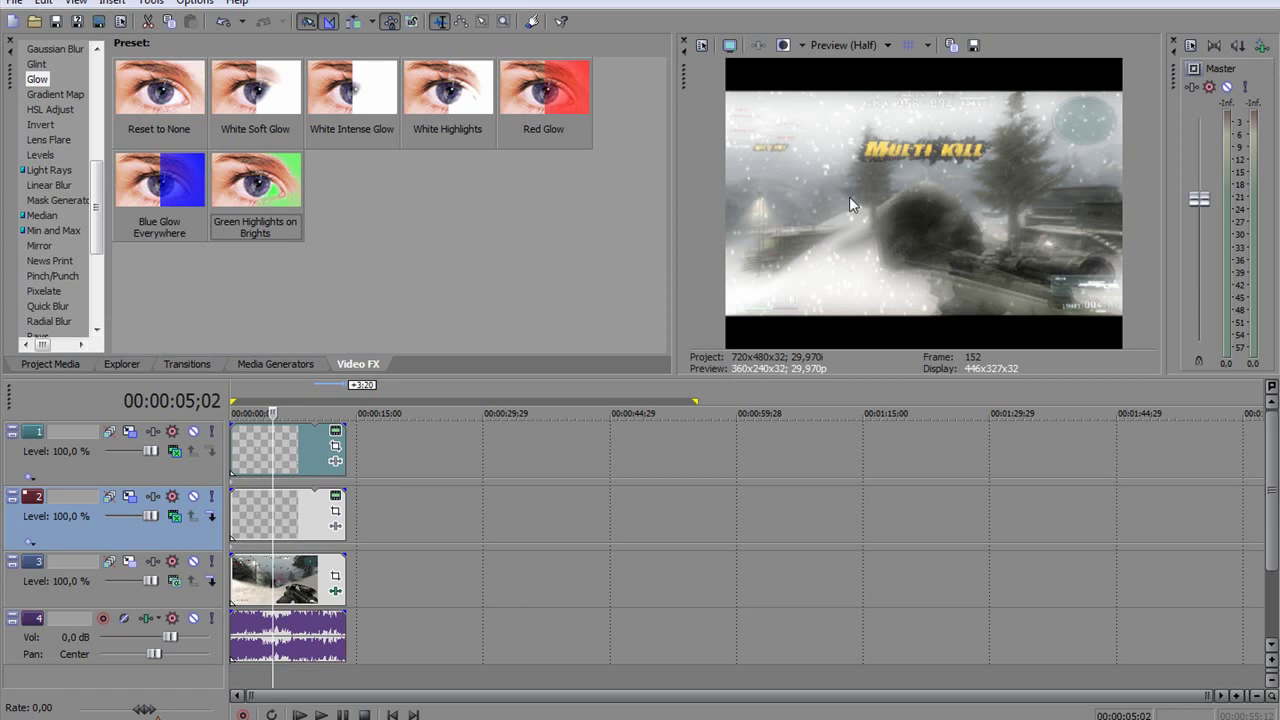